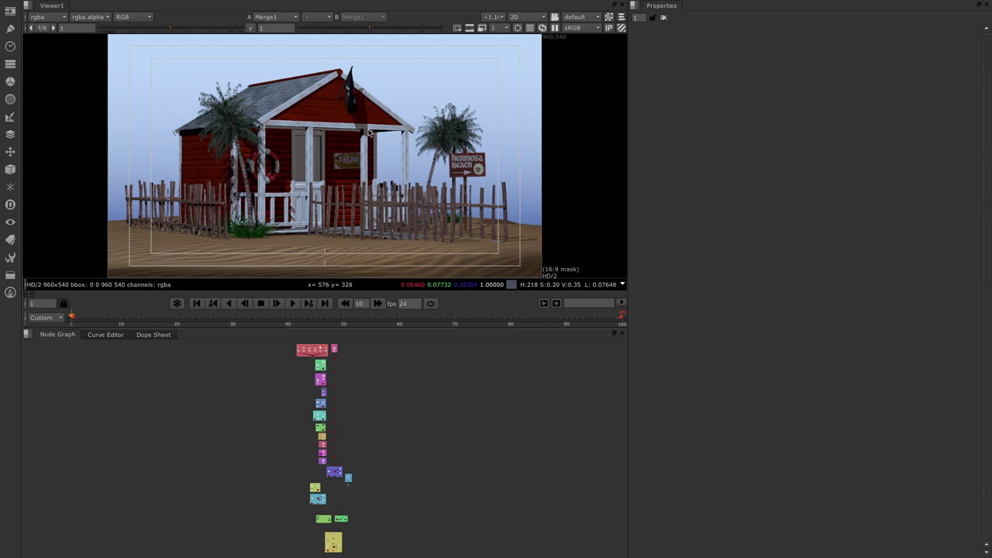
Switch the viewer to 3D and inspect the beach hut scene from an elevated angle
{"action": "key", "text": "Tab"}
{"action": "left_click_drag", "start_coordinate": [367, 132], "coordinate": [340, 121], "text": "ctrl"}
{"action": "scroll", "coordinate": [305, 193], "scroll_direction": "up", "scroll_amount": 10}
{"action": "scroll", "coordinate": [418, 171], "scroll_direction": "up", "scroll_amount": 5}
{"action": "left_click_drag", "start_coordinate": [416, 200], "coordinate": [426, 179], "text": "ctrl"}
Open the ScanlineRender1 settings below the scene lights and check its deep options
{"action": "scroll", "coordinate": [392, 448], "scroll_direction": "up", "scroll_amount": 6}
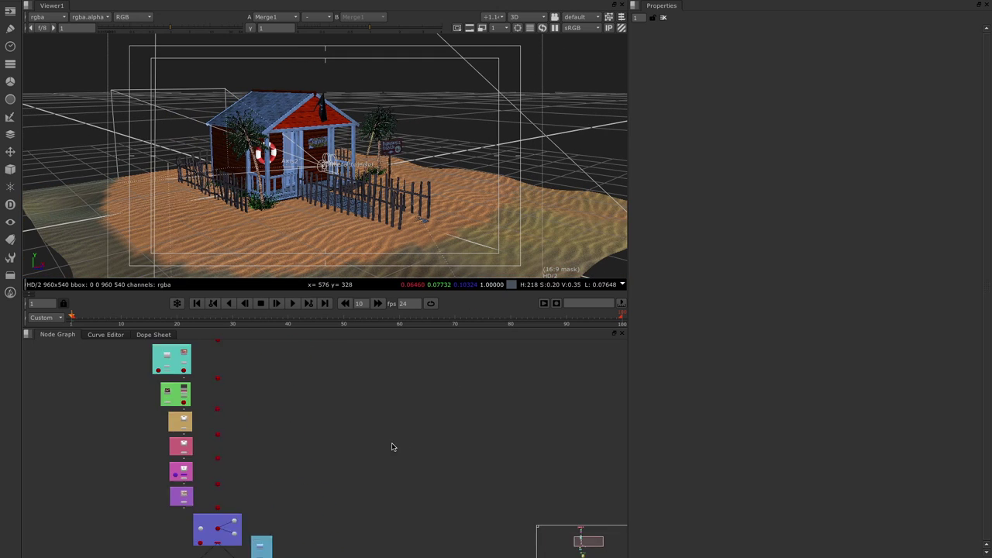
{"action": "scroll", "coordinate": [351, 451], "scroll_direction": "up", "scroll_amount": 6}
{"action": "middle_click_drag", "start_coordinate": [85, 364], "coordinate": [285, 428]}
{"action": "double_click", "coordinate": [286, 435]}
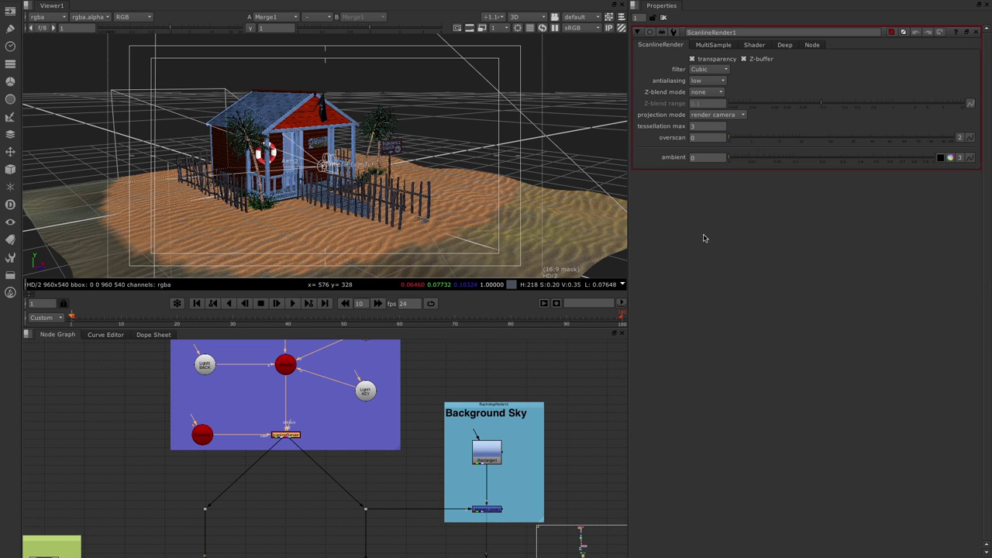
{"action": "left_click", "coordinate": [785, 45]}
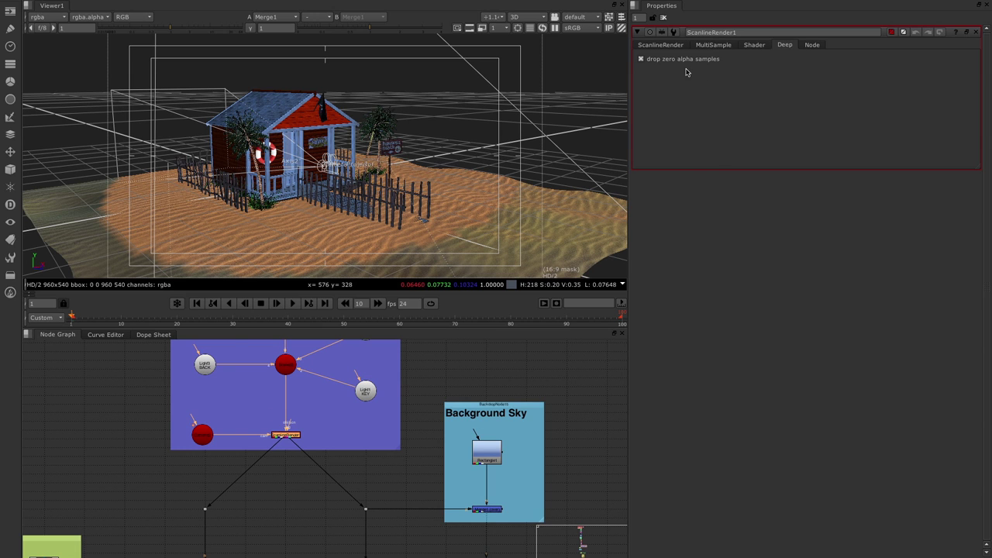
{"action": "left_click", "coordinate": [668, 45]}
Display the ScanlineRender1 output of the beach hut in the 2D viewer
{"action": "middle_click_drag", "start_coordinate": [266, 516], "coordinate": [387, 556]}
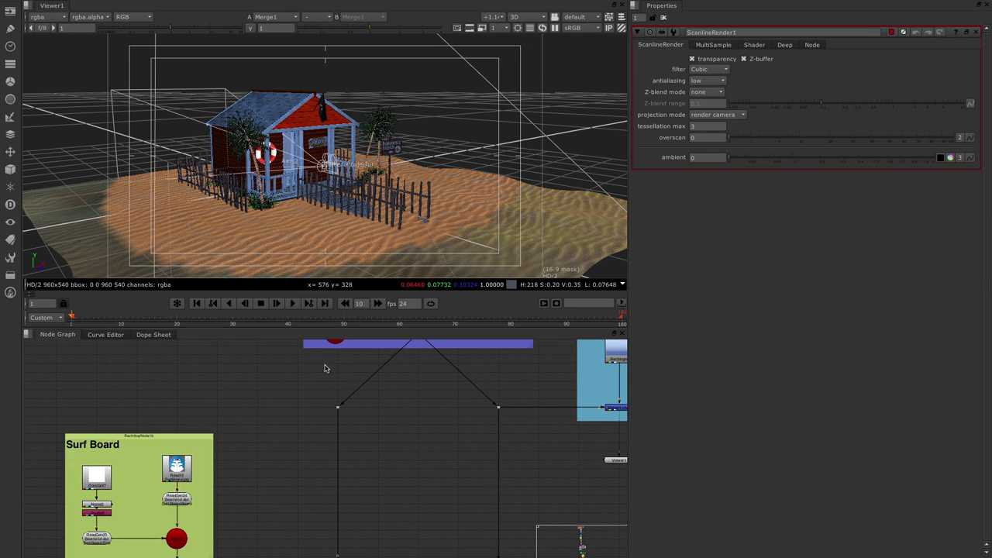
{"action": "middle_click_drag", "start_coordinate": [385, 390], "coordinate": [385, 465]}
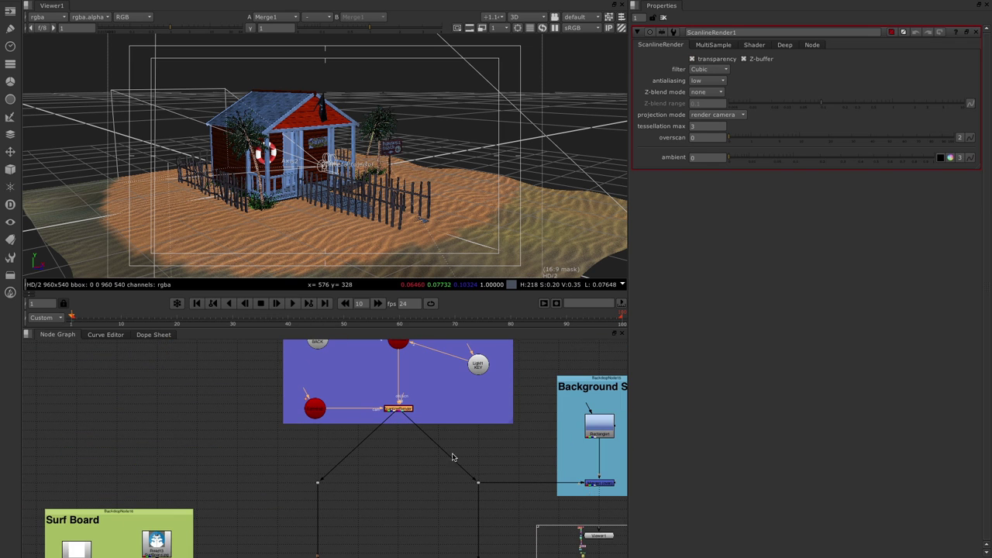
{"action": "key", "text": "1"}
{"action": "key", "text": "Tab"}
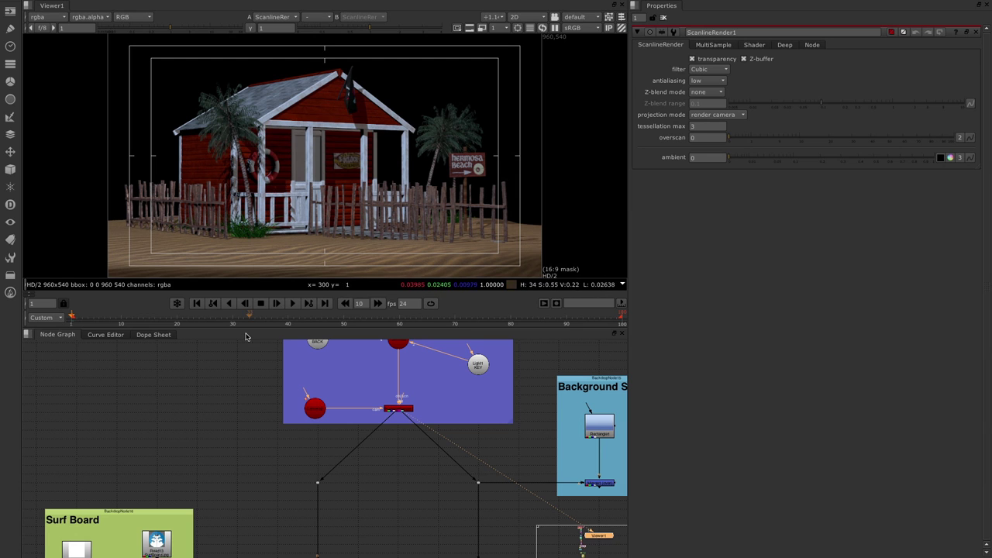
Display the surfboard's scanline render from the "Lights, Camera, Action!" group in the viewer
{"action": "scroll", "coordinate": [206, 423], "scroll_direction": "down", "scroll_amount": 1}
{"action": "middle_click_drag", "start_coordinate": [206, 424], "coordinate": [217, 374]}
{"action": "scroll", "coordinate": [209, 374], "scroll_direction": "down", "scroll_amount": 1}
{"action": "left_click", "coordinate": [197, 482]}
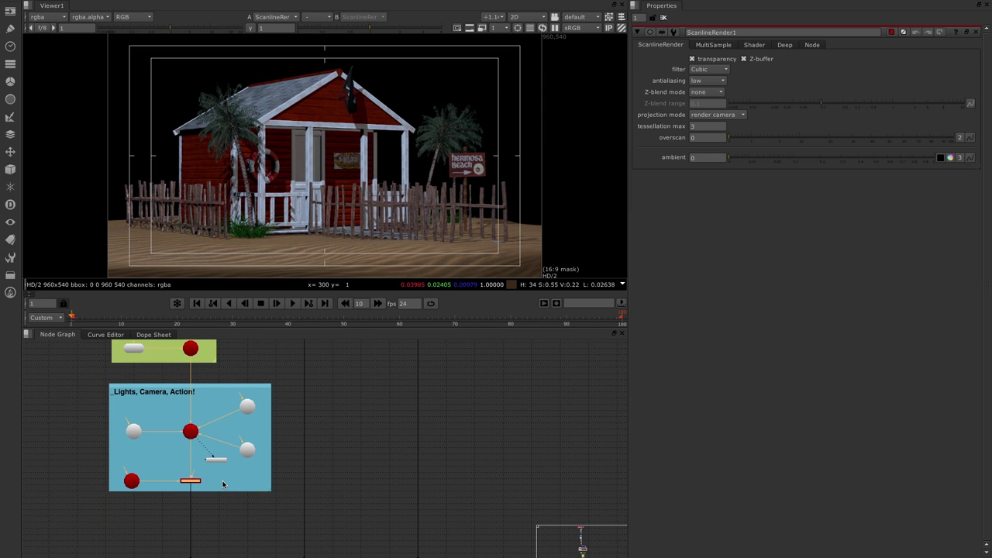
{"action": "key", "text": "1"}
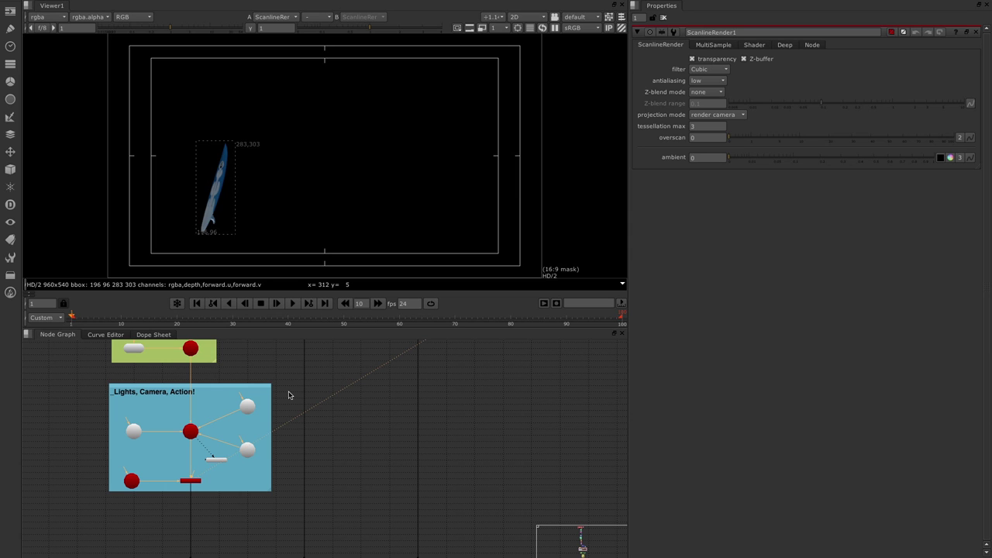
Display the beach hut's deep data from the dot that feeds both nodes in the Deep Points and Samples group
{"action": "middle_click_drag", "start_coordinate": [344, 359], "coordinate": [307, 449]}
{"action": "scroll", "coordinate": [307, 449], "scroll_direction": "up", "scroll_amount": 5}
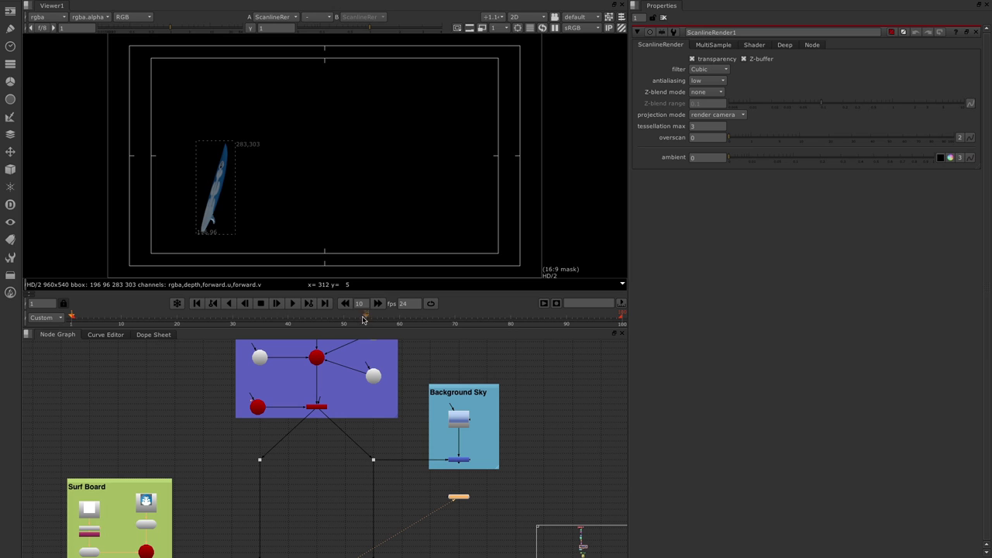
{"action": "scroll", "coordinate": [310, 465], "scroll_direction": "down", "scroll_amount": 6}
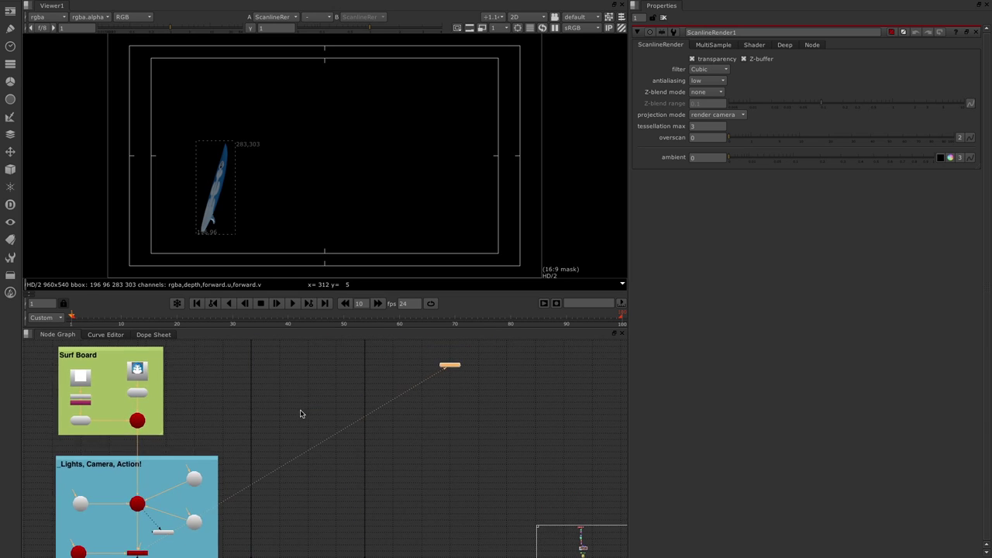
{"action": "scroll", "coordinate": [310, 374], "scroll_direction": "down", "scroll_amount": 6}
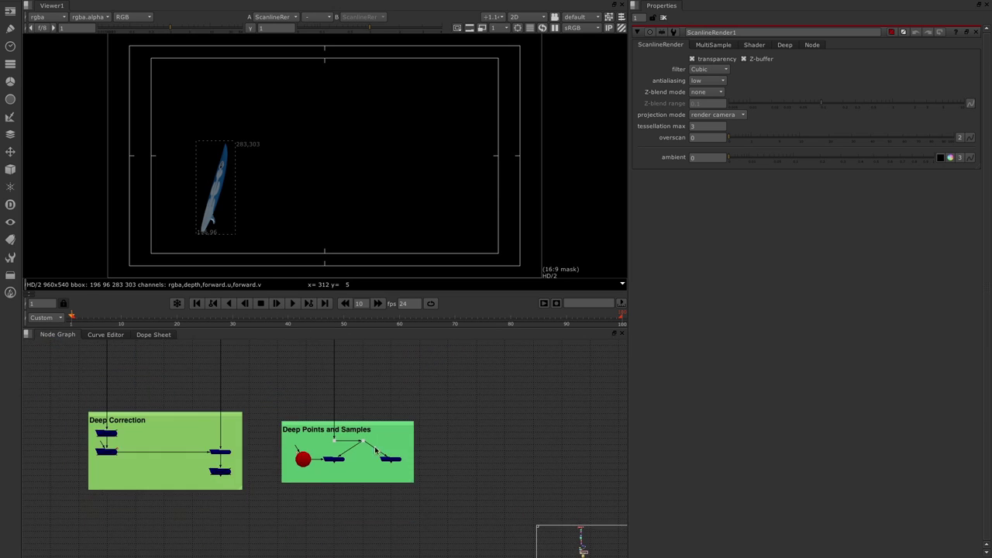
{"action": "scroll", "coordinate": [347, 473], "scroll_direction": "up", "scroll_amount": 5}
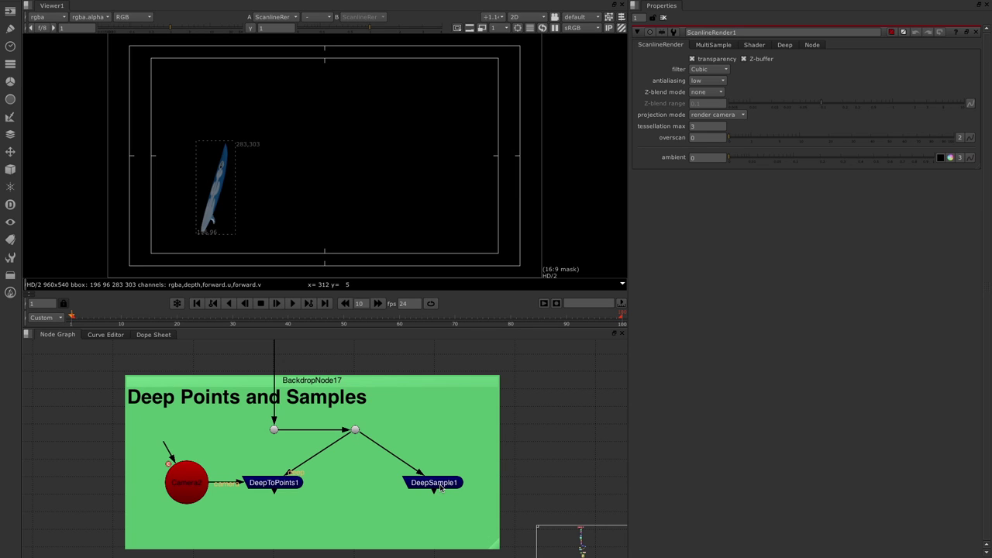
{"action": "left_click", "coordinate": [355, 431]}
{"action": "key", "text": "1"}
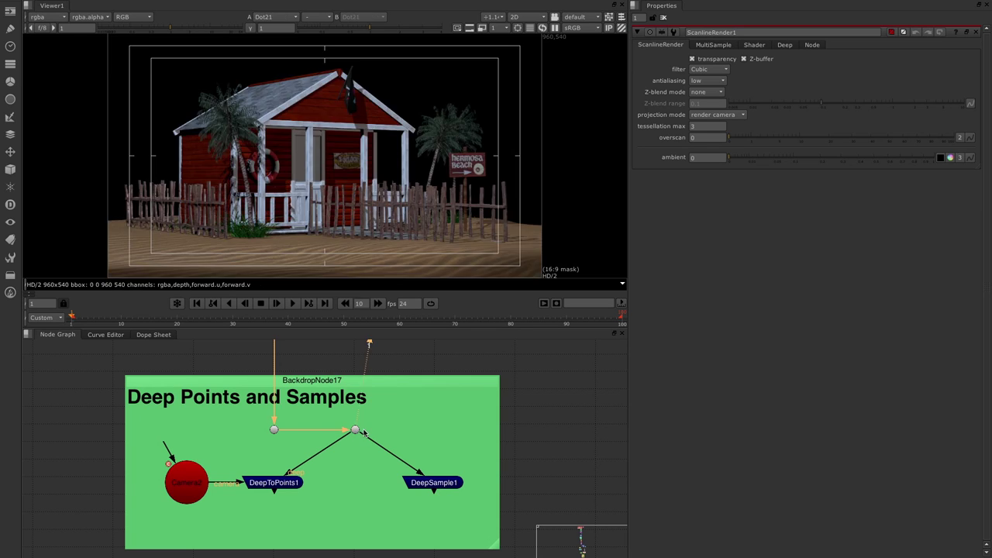
View DeepSample1 in the viewer, open its properties and enlarge its sample table
{"action": "left_click", "coordinate": [447, 484]}
{"action": "key", "text": "1"}
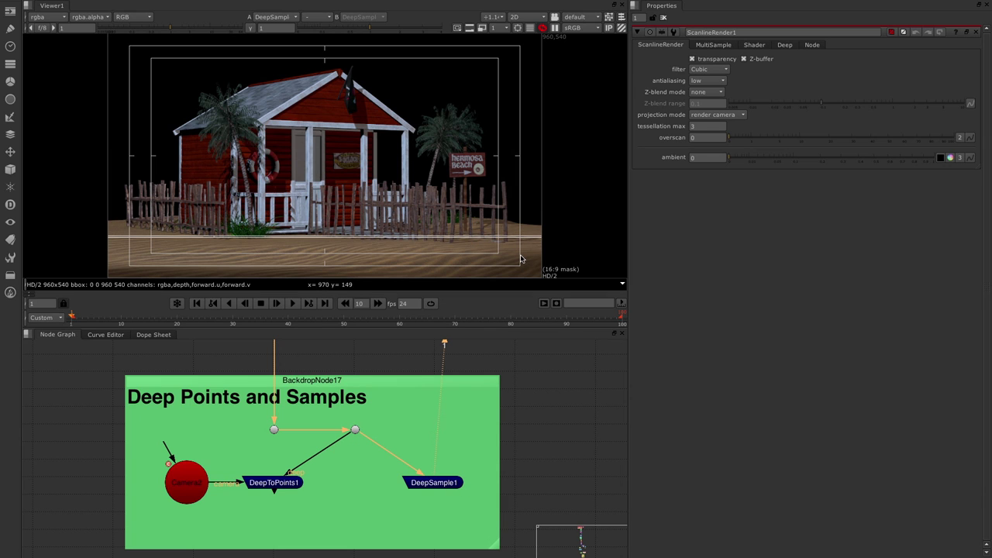
{"action": "double_click", "coordinate": [434, 482]}
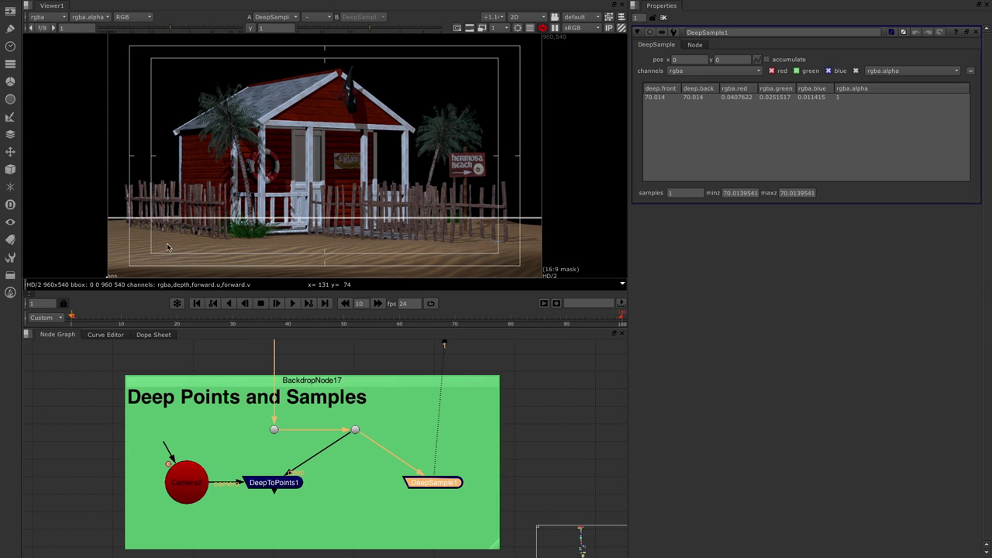
{"action": "middle_click_drag", "start_coordinate": [134, 282], "coordinate": [143, 268]}
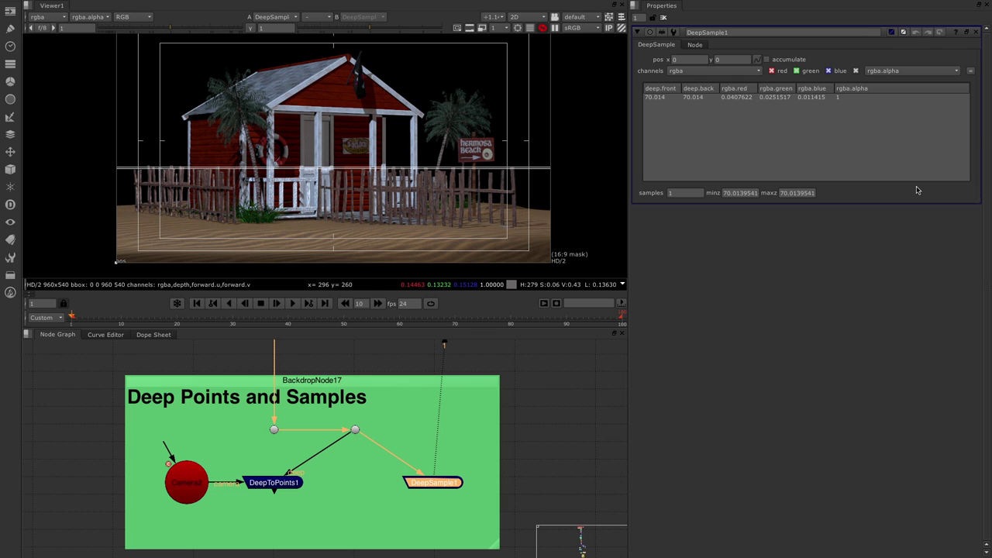
{"action": "left_click_drag", "start_coordinate": [979, 206], "coordinate": [979, 544]}
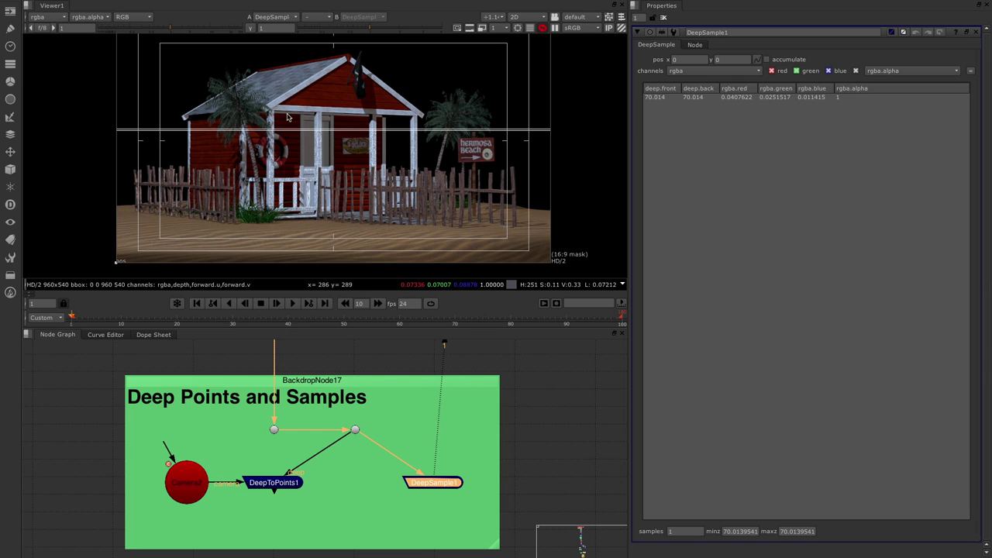
Sample the deep data in the left palm tree's crown at about x 287, y 335 and x 273.5, y 330.5
{"action": "left_click_drag", "start_coordinate": [119, 261], "coordinate": [248, 113]}
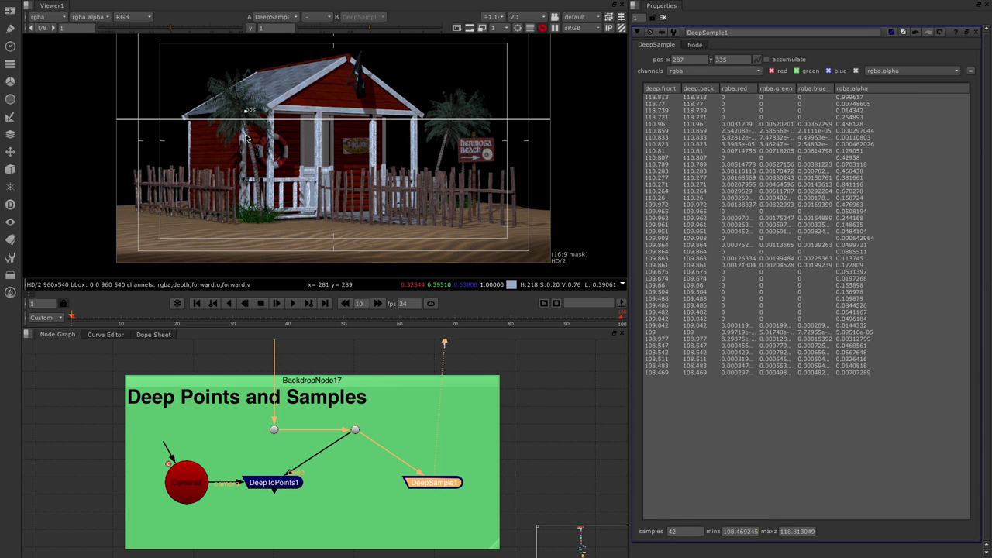
{"action": "scroll", "coordinate": [264, 126], "scroll_direction": "up", "scroll_amount": 2}
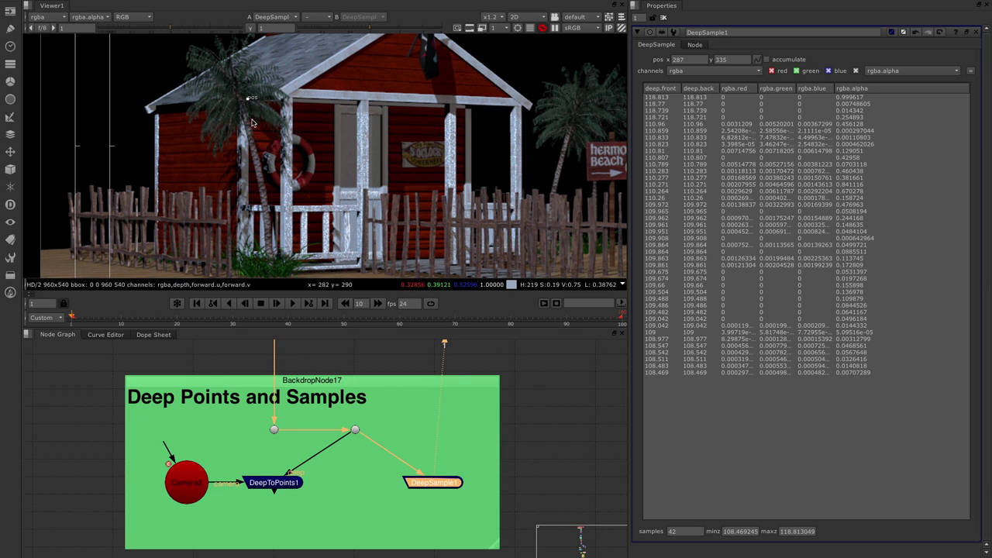
{"action": "scroll", "coordinate": [258, 107], "scroll_direction": "up", "scroll_amount": 3}
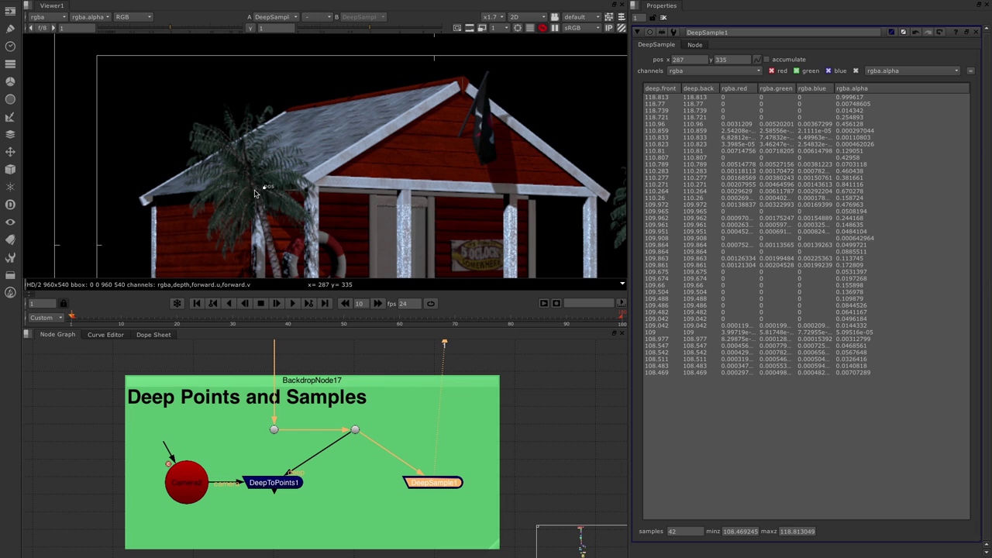
{"action": "left_click", "coordinate": [264, 189]}
{"action": "left_click_drag", "start_coordinate": [264, 189], "coordinate": [256, 191]}
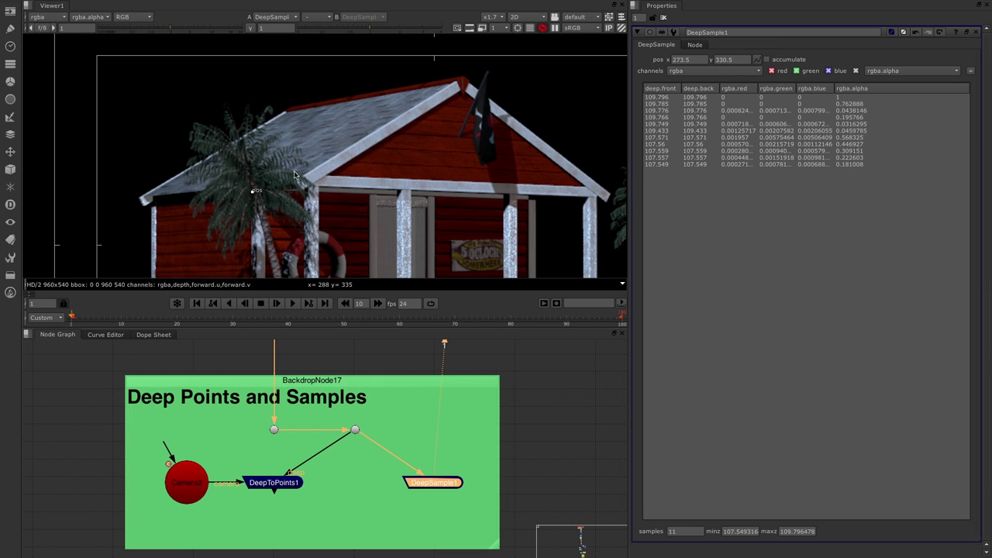
{"action": "left_click", "coordinate": [258, 191]}
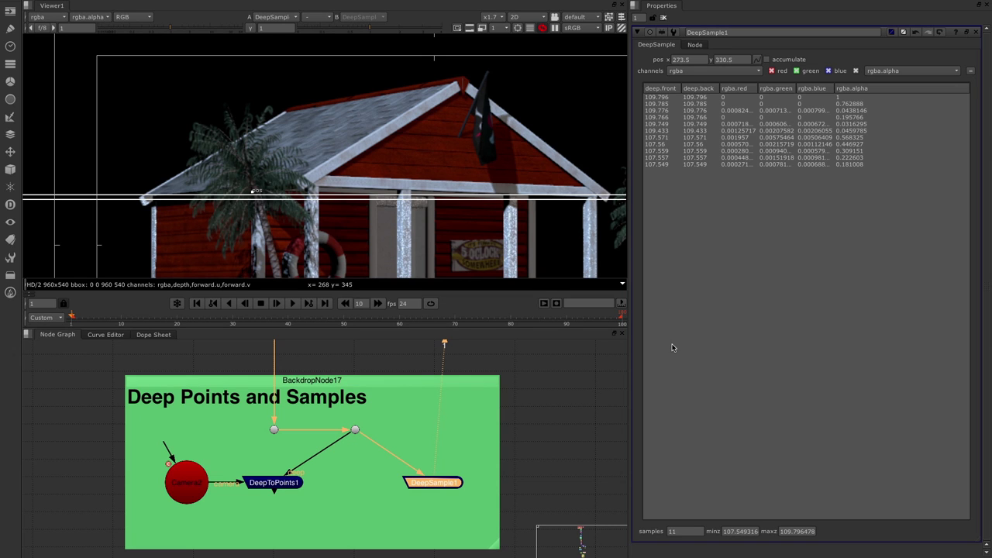
Move the DeepSample1 position across the left palm's fronds, ending at about x 256.4, y 319.8
{"action": "left_click", "coordinate": [245, 237]}
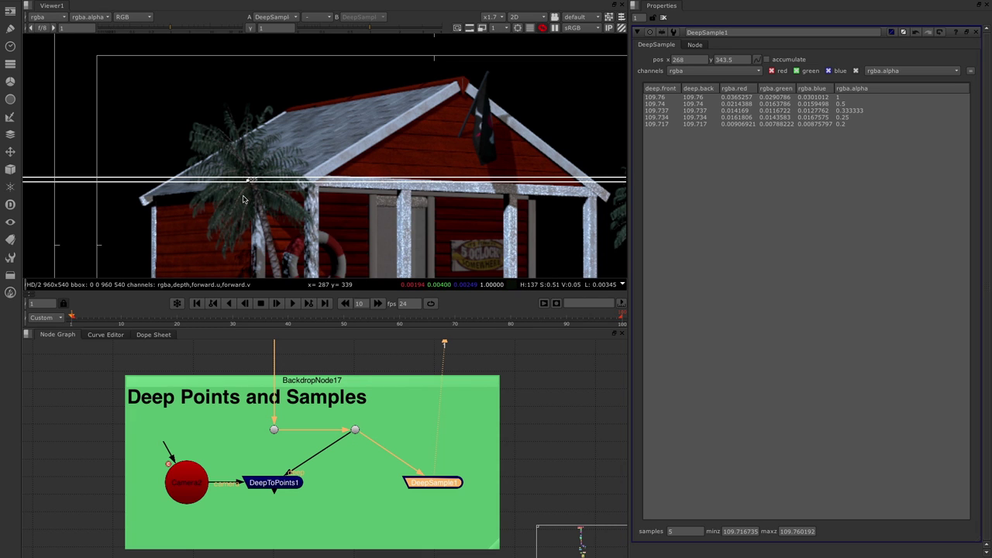
{"action": "left_click", "coordinate": [241, 199]}
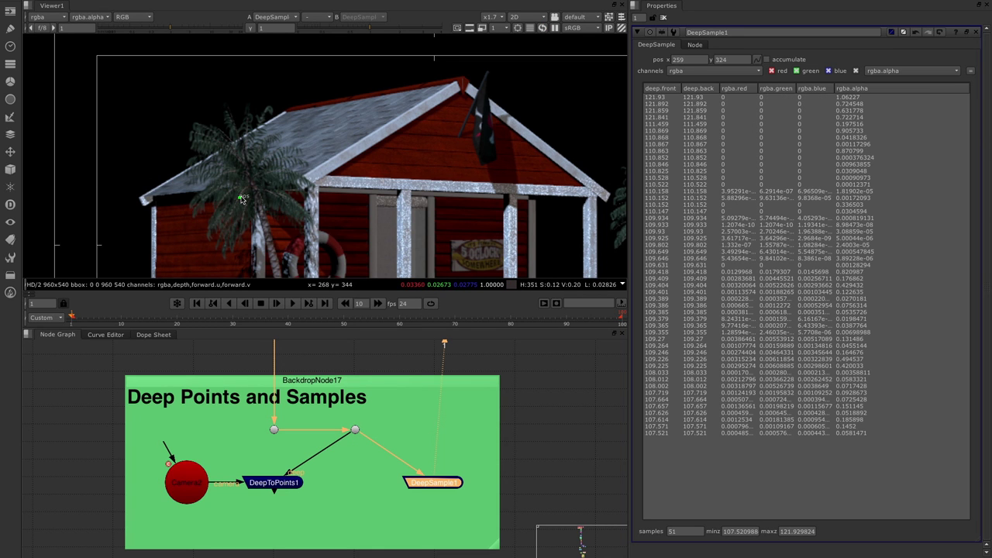
{"action": "left_click_drag", "start_coordinate": [241, 199], "coordinate": [241, 207]}
{"action": "scroll", "coordinate": [239, 204], "scroll_direction": "up", "scroll_amount": 5}
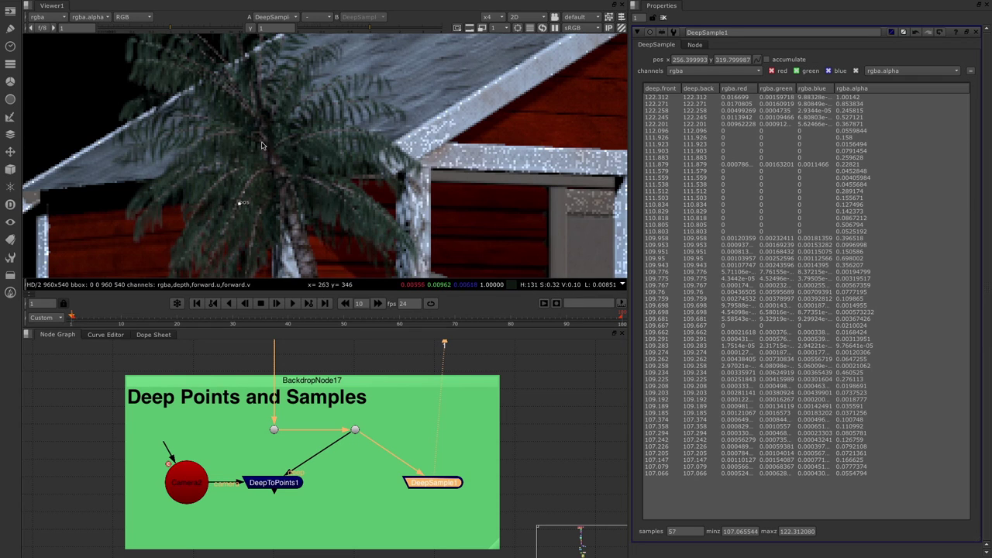
{"action": "key", "text": "f"}
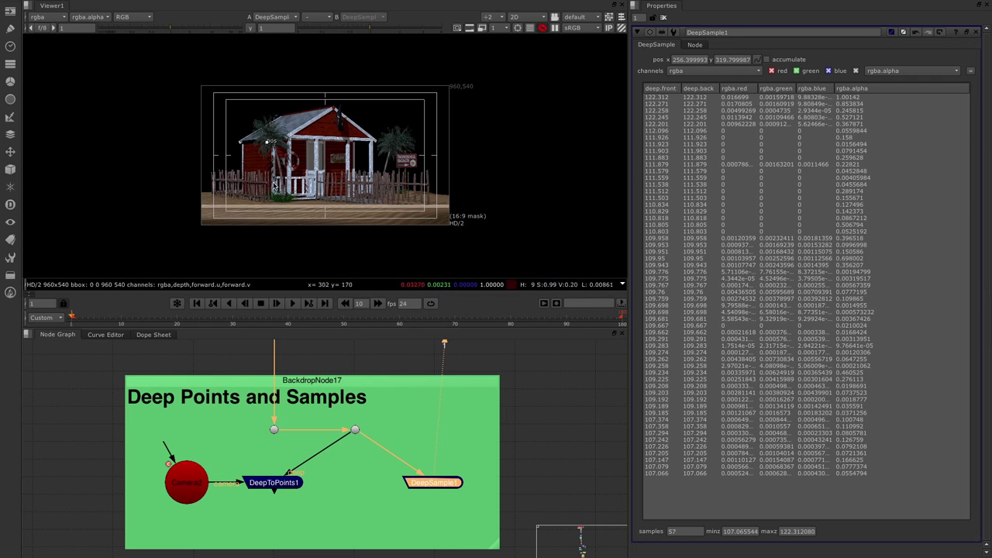
{"action": "key", "text": "f"}
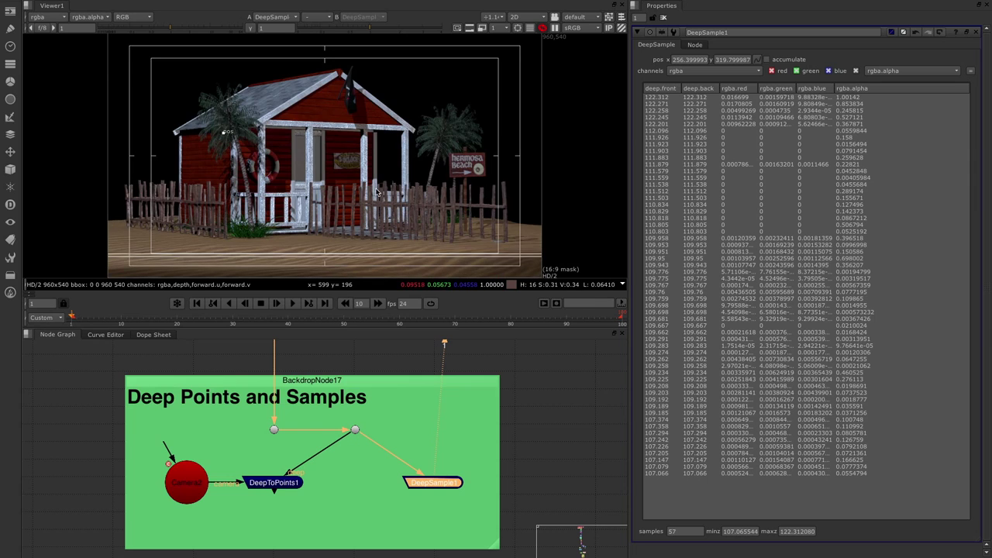
View the DeepToPoints1 point cloud in 3D through Camera2
{"action": "key", "text": "1"}
{"action": "key", "text": "Tab"}
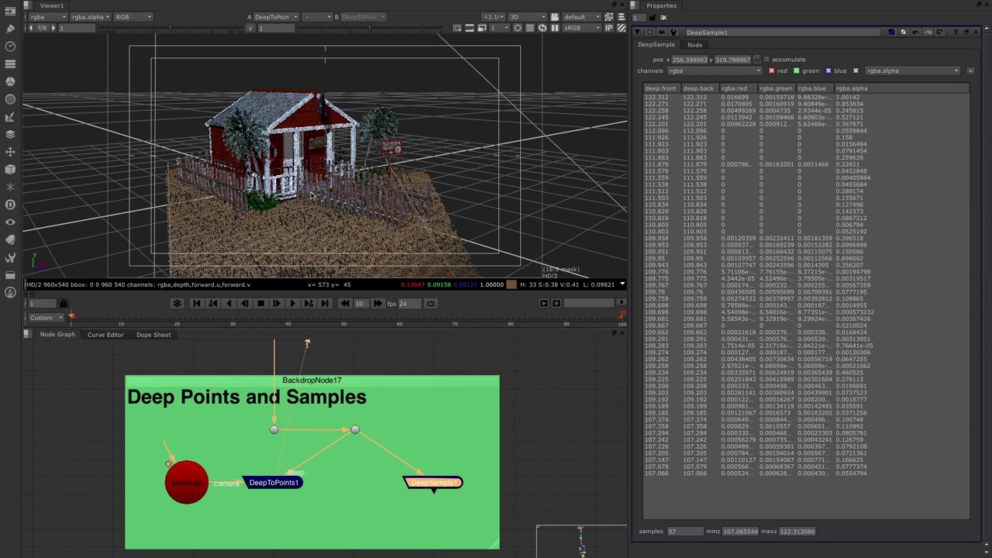
{"action": "left_click", "coordinate": [577, 18]}
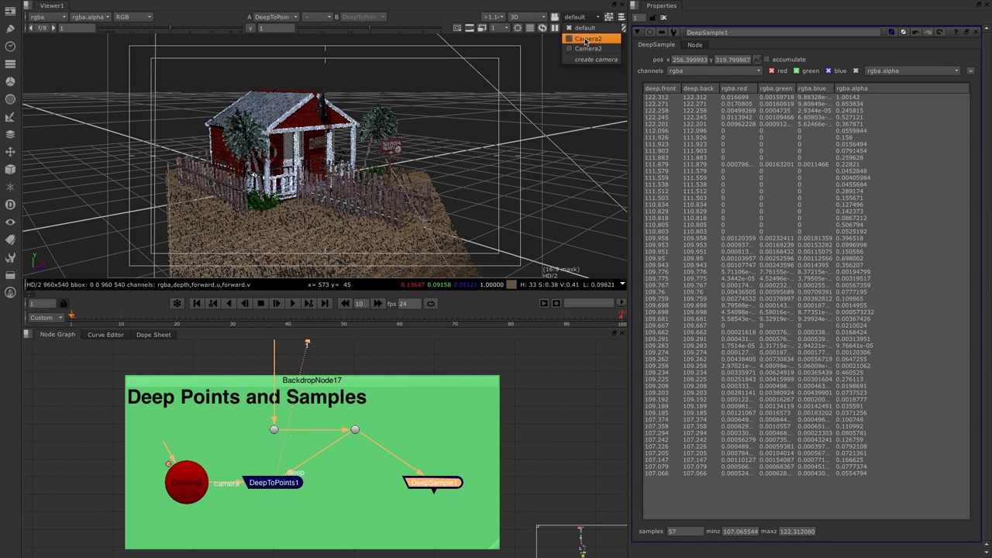
{"action": "left_click", "coordinate": [587, 38]}
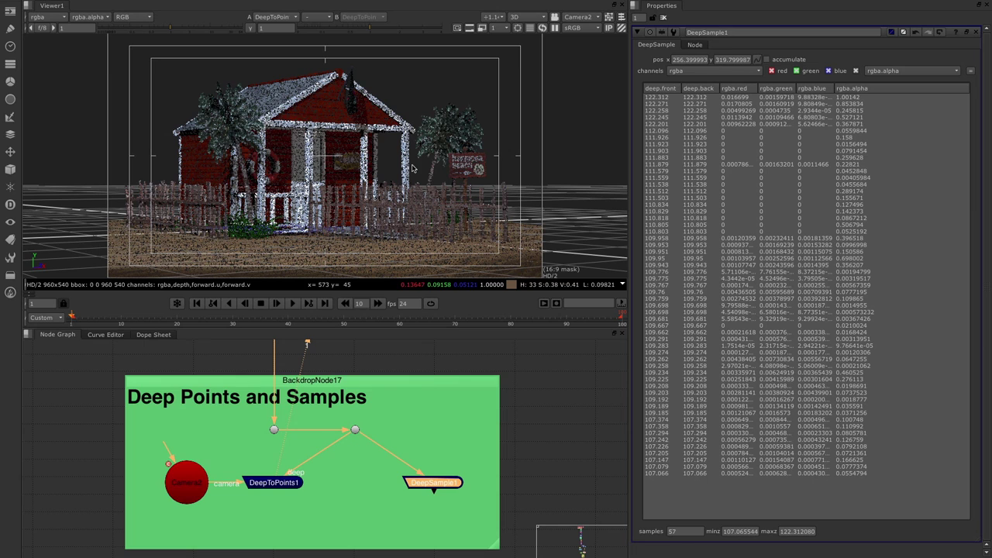
Set the point detail of DeepToPoints1 to 1 and deselect the node to inspect the full-detail point cloud
{"action": "double_click", "coordinate": [268, 485]}
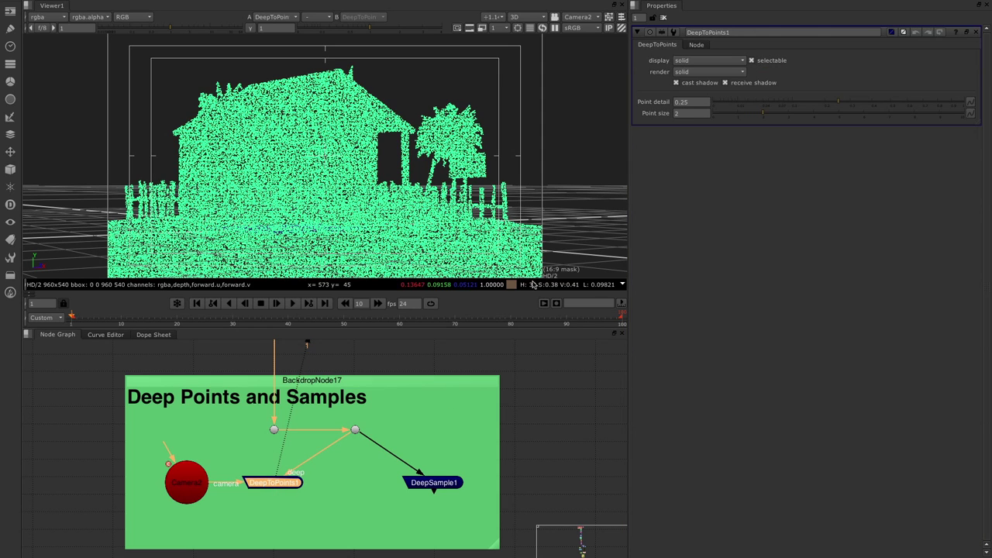
{"action": "left_click", "coordinate": [692, 103]}
{"action": "type", "text": "1"}
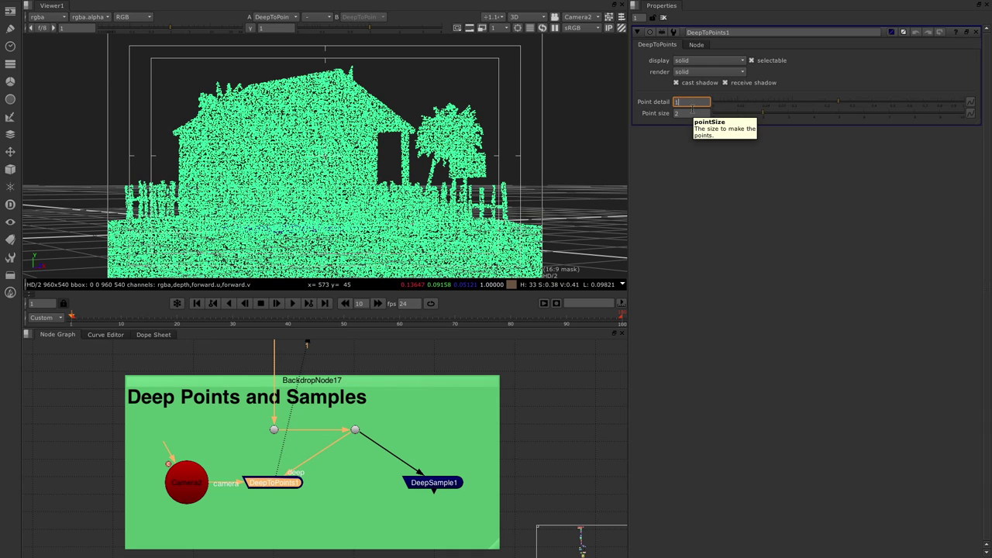
{"action": "key", "text": "Return"}
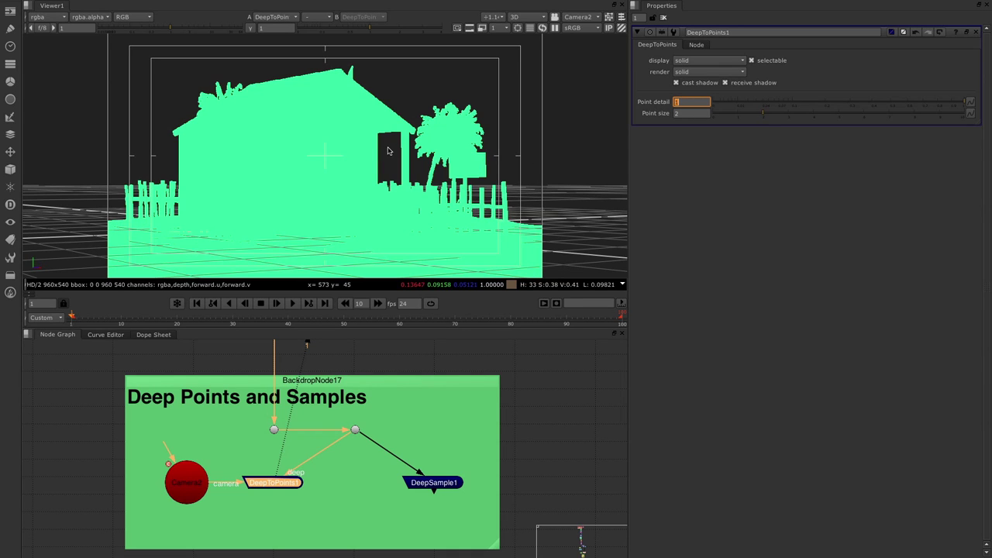
{"action": "left_click", "coordinate": [583, 135]}
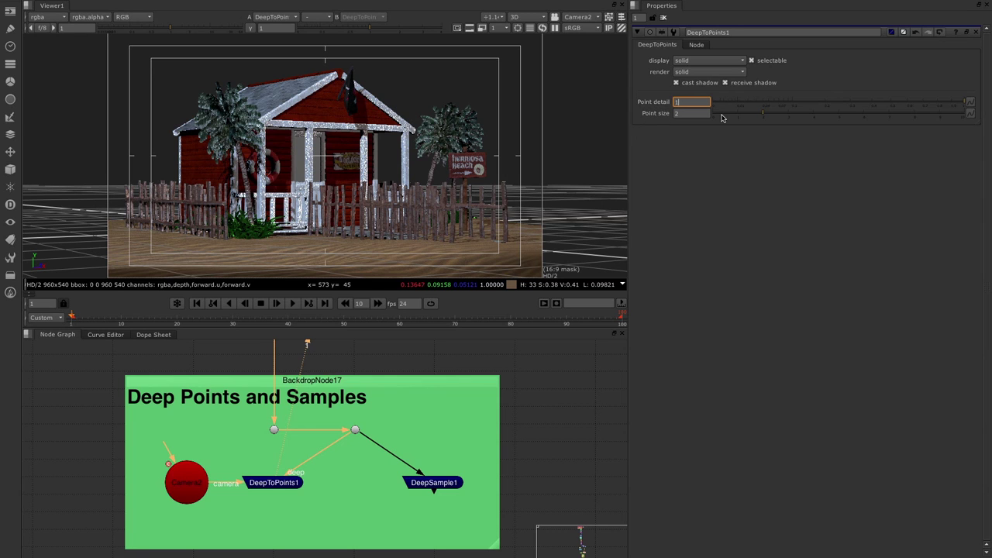
{"action": "left_click_drag", "start_coordinate": [311, 173], "coordinate": [276, 173], "text": "ctrl"}
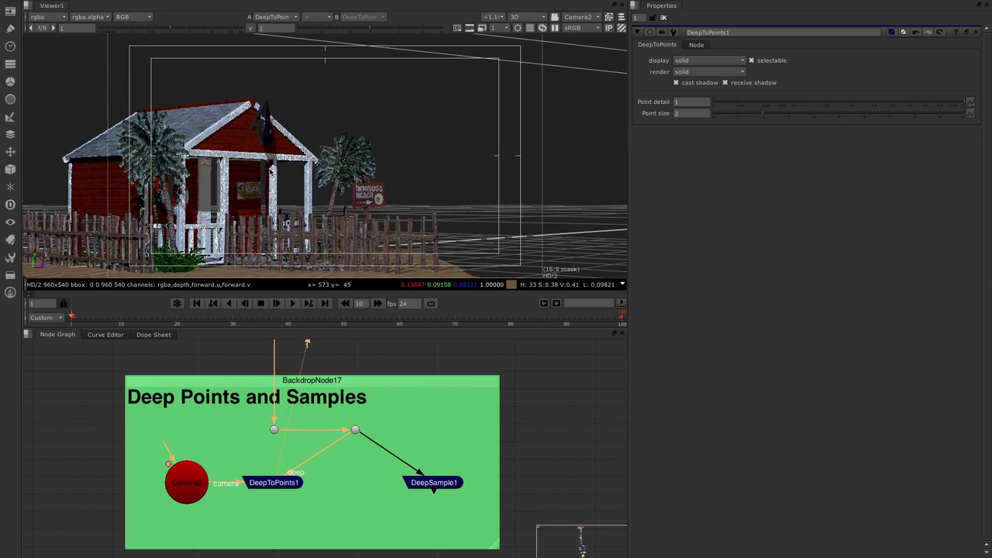
Examine the full-detail DeepToPoints1 point cloud of the beach hut in 3D from the side and from a raised front angle
{"action": "left_click", "coordinate": [271, 171]}
{"action": "scroll", "coordinate": [301, 195], "scroll_direction": "down", "scroll_amount": 5}
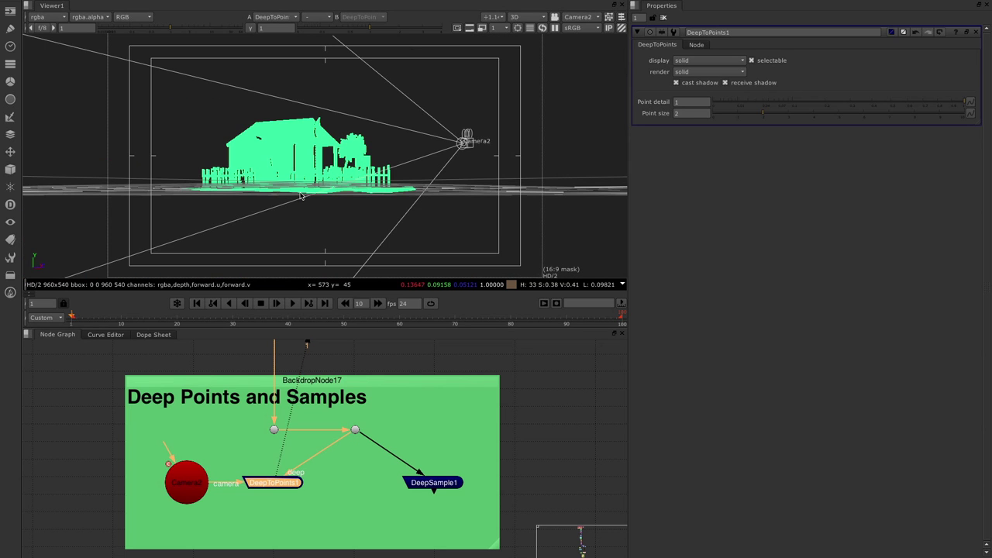
{"action": "scroll", "coordinate": [281, 170], "scroll_direction": "up", "scroll_amount": 4}
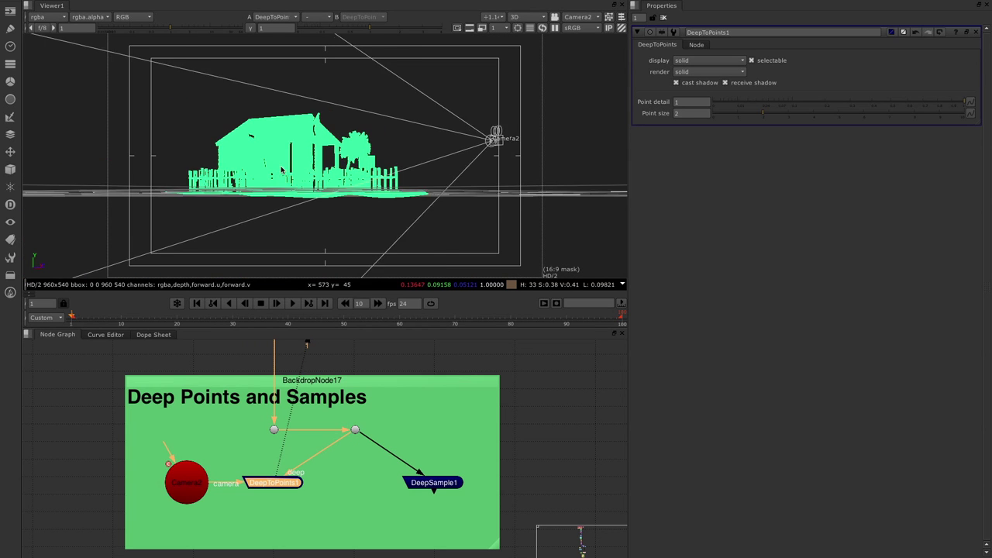
{"action": "left_click", "coordinate": [417, 148]}
{"action": "left_click_drag", "start_coordinate": [416, 148], "coordinate": [299, 240], "text": "ctrl"}
{"action": "left_click_drag", "start_coordinate": [296, 204], "coordinate": [392, 178], "text": "ctrl"}
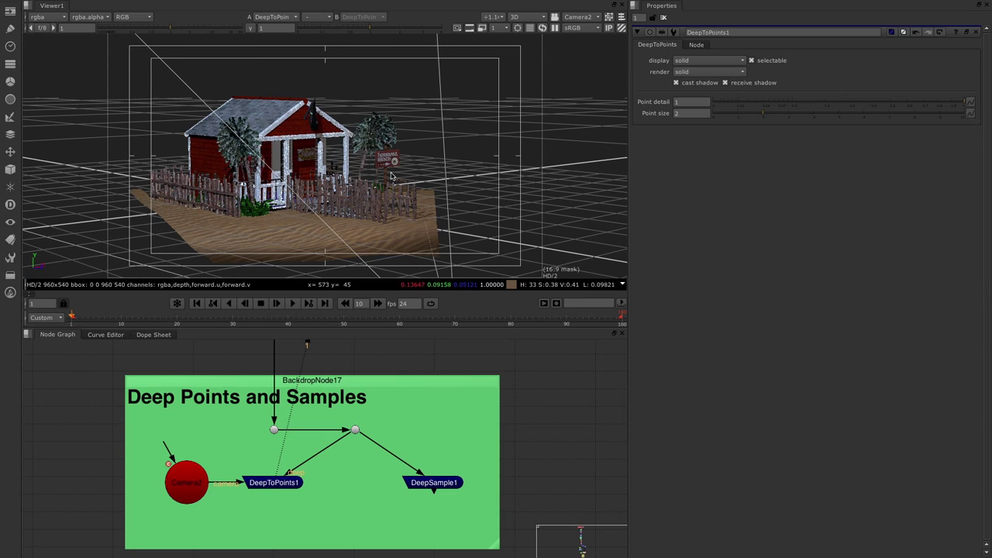
View the ScanlineRender node in the Lights, Camera, Action! group in 2D to show the surfboard render
{"action": "scroll", "coordinate": [198, 427], "scroll_direction": "down", "scroll_amount": 3}
{"action": "middle_click_drag", "start_coordinate": [198, 427], "coordinate": [175, 459]}
{"action": "scroll", "coordinate": [186, 465], "scroll_direction": "up", "scroll_amount": 5}
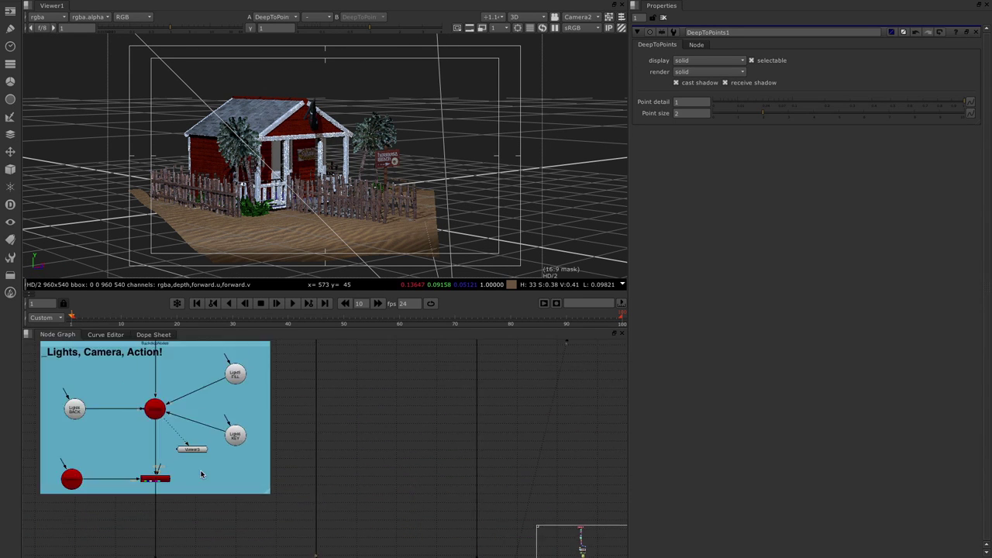
{"action": "left_click", "coordinate": [156, 480]}
{"action": "key", "text": "1"}
{"action": "left_click", "coordinate": [292, 153]}
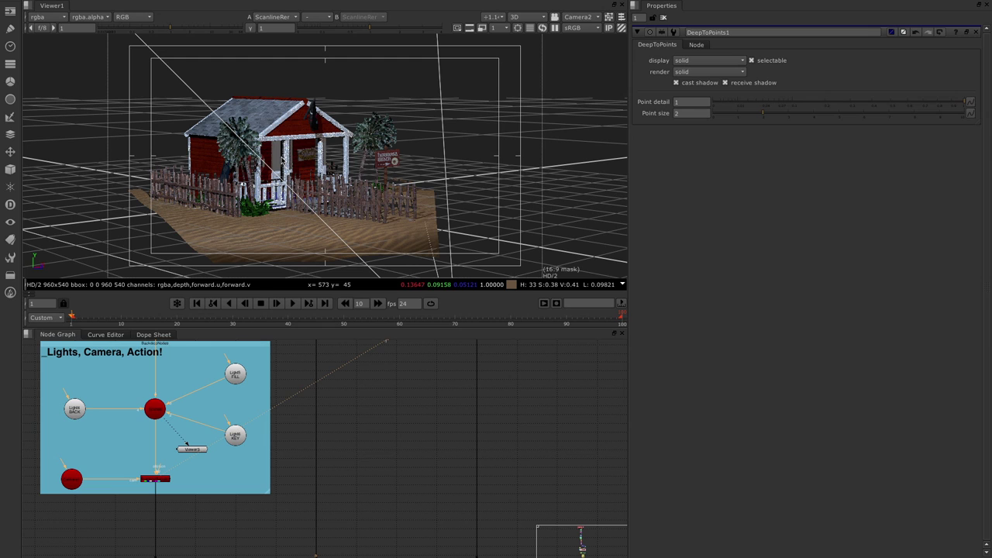
{"action": "key", "text": "Tab"}
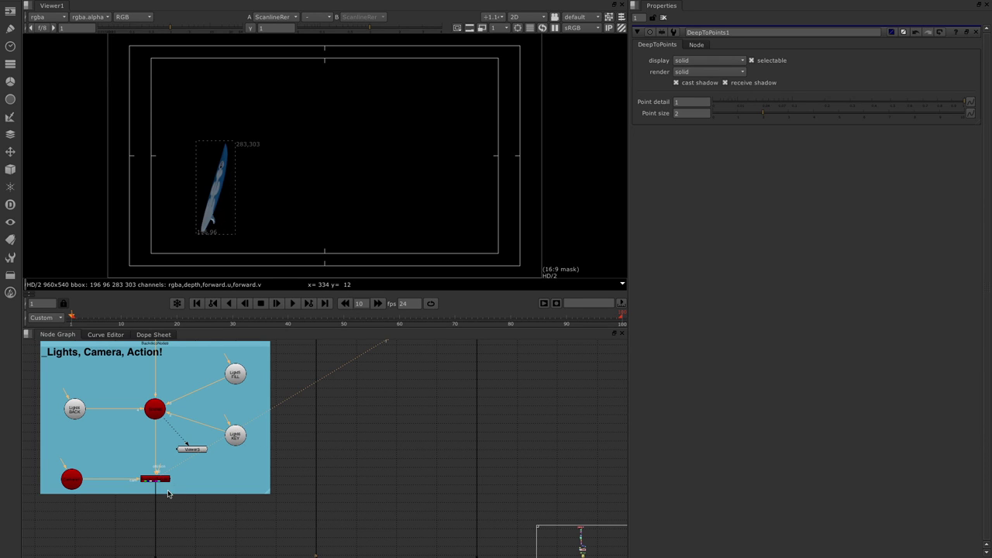
Open the properties of DeepMerge1 in the Deep Correction group and view its combined output
{"action": "scroll", "coordinate": [175, 496], "scroll_direction": "up", "scroll_amount": 3}
{"action": "scroll", "coordinate": [290, 496], "scroll_direction": "down", "scroll_amount": 3}
{"action": "scroll", "coordinate": [292, 450], "scroll_direction": "down", "scroll_amount": 5}
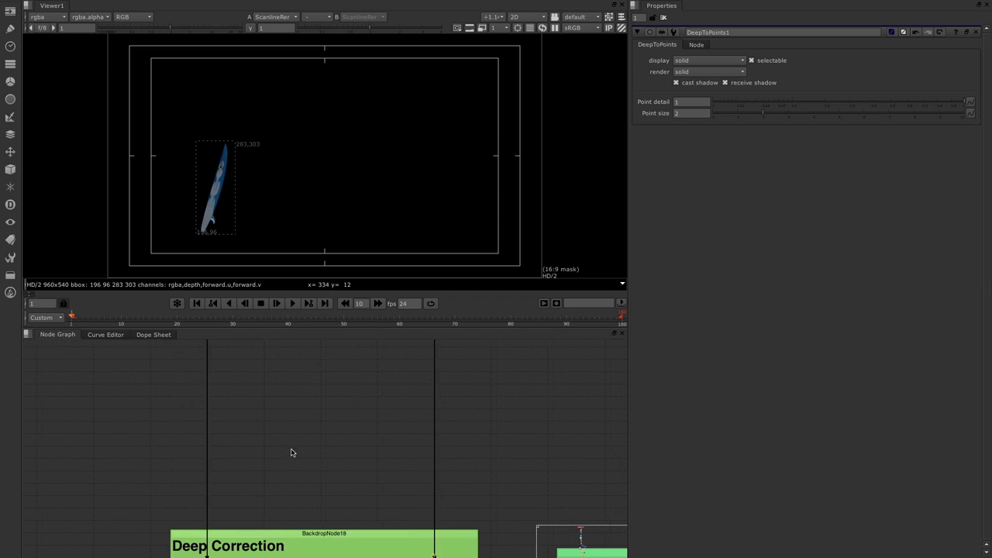
{"action": "scroll", "coordinate": [291, 450], "scroll_direction": "down", "scroll_amount": 5}
{"action": "scroll", "coordinate": [359, 438], "scroll_direction": "right", "scroll_amount": 6}
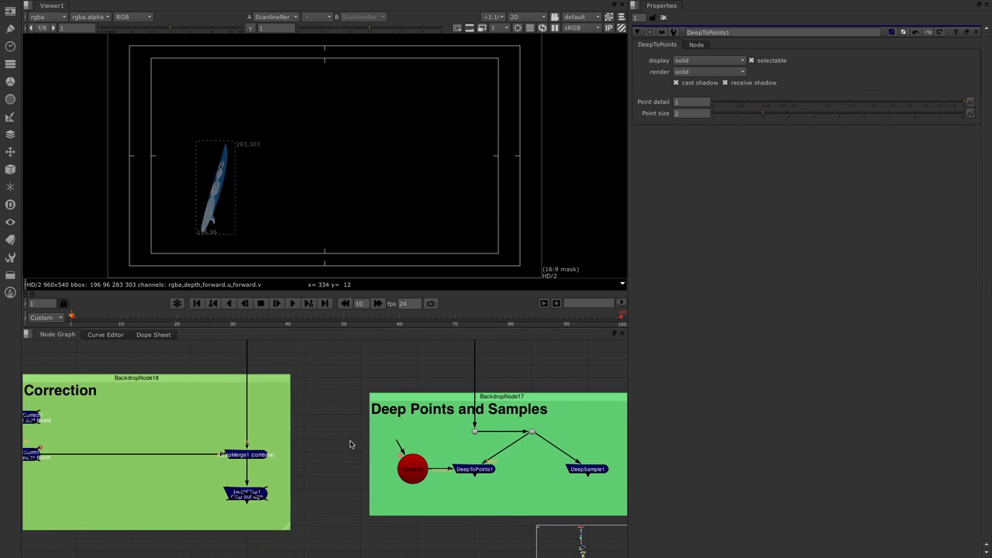
{"action": "scroll", "coordinate": [350, 445], "scroll_direction": "down", "scroll_amount": 3}
{"action": "scroll", "coordinate": [250, 406], "scroll_direction": "up", "scroll_amount": 4}
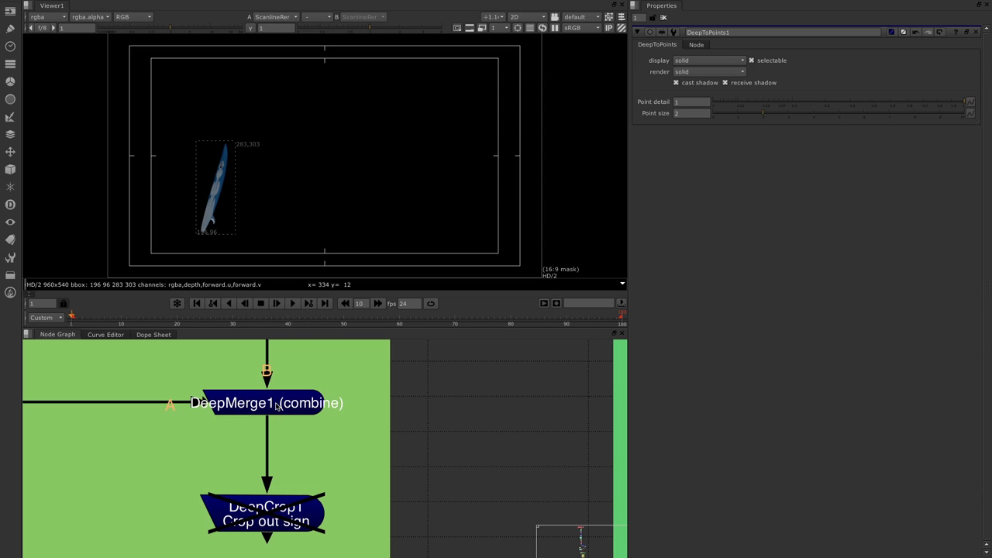
{"action": "double_click", "coordinate": [270, 404]}
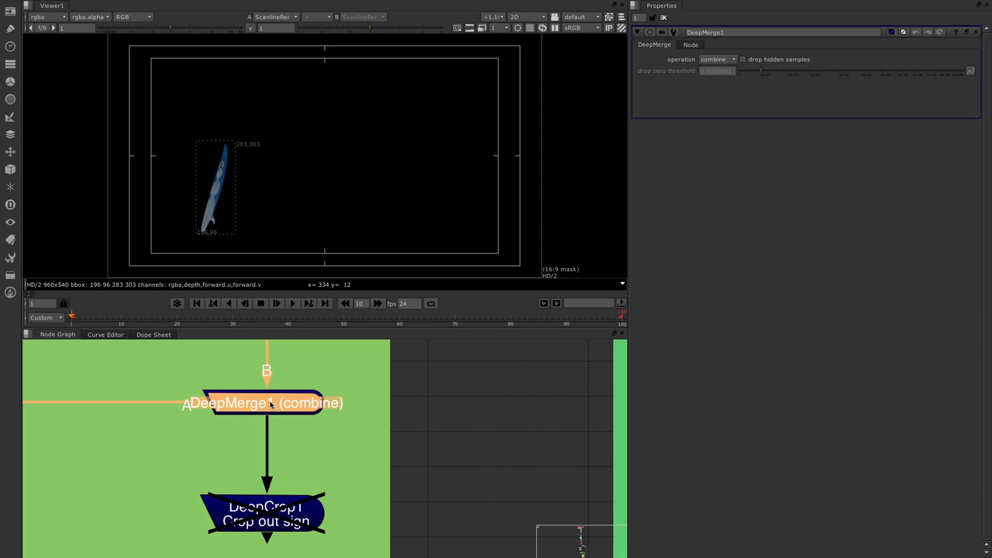
{"action": "key", "text": "1"}
{"action": "left_click", "coordinate": [434, 414]}
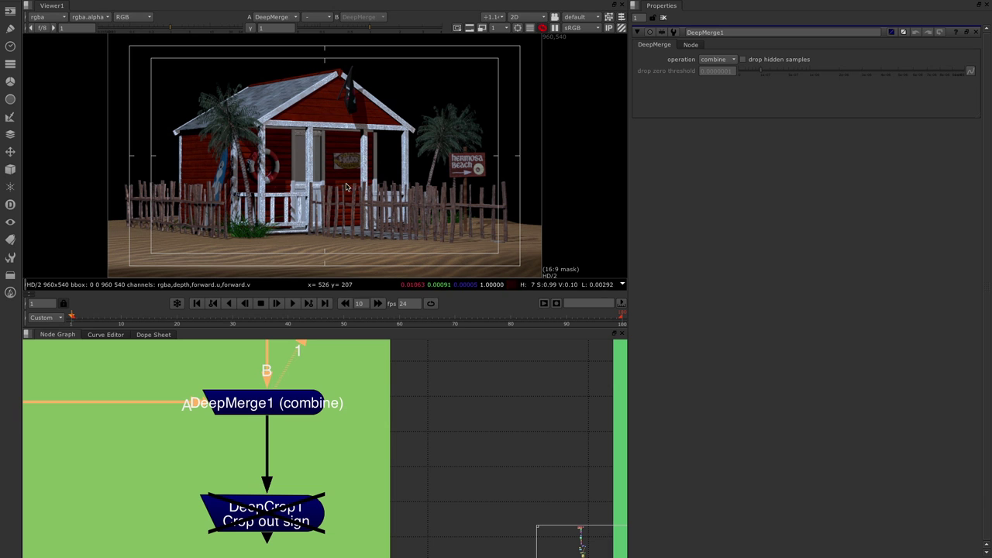
Inspect how the surfboard sits between the fence, the palm tree and the hut wall in the merged image
{"action": "scroll", "coordinate": [237, 186], "scroll_direction": "up", "scroll_amount": 5}
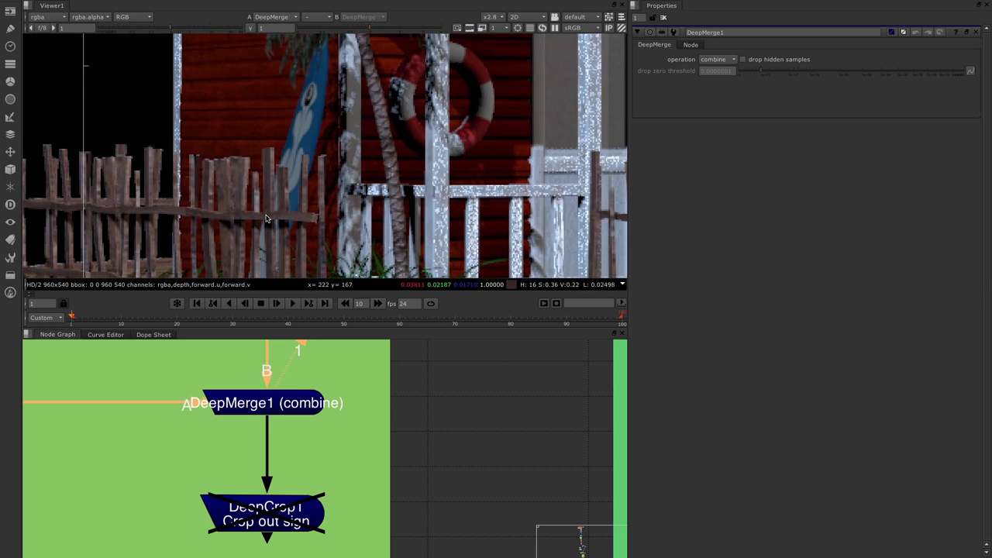
{"action": "scroll", "coordinate": [266, 220], "scroll_direction": "down", "scroll_amount": 2}
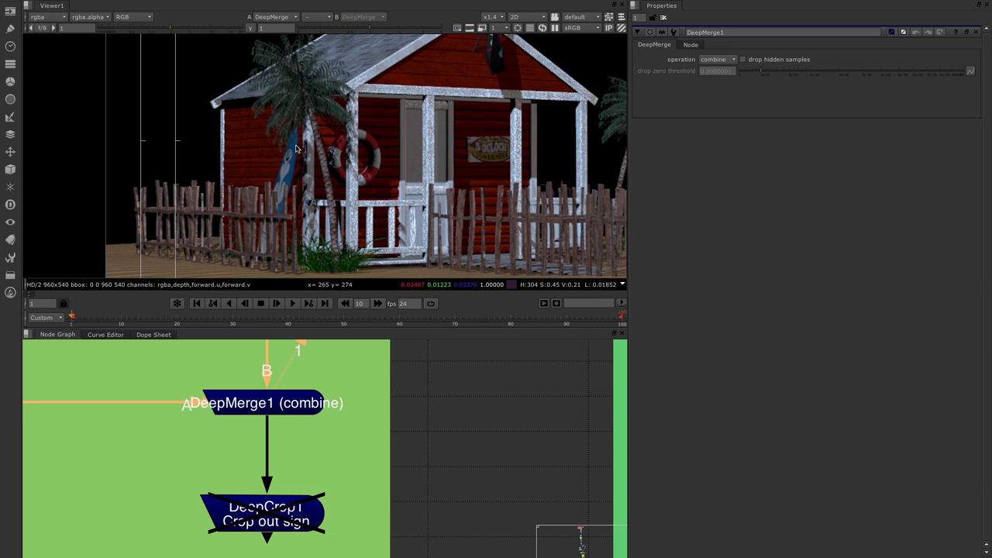
{"action": "scroll", "coordinate": [262, 242], "scroll_direction": "up", "scroll_amount": 3}
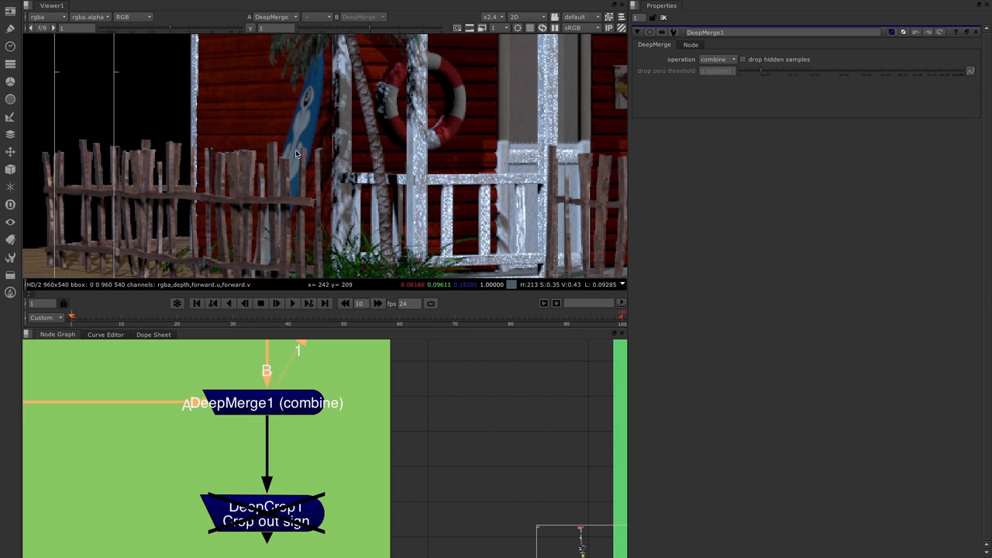
{"action": "middle_click_drag", "start_coordinate": [300, 170], "coordinate": [287, 141]}
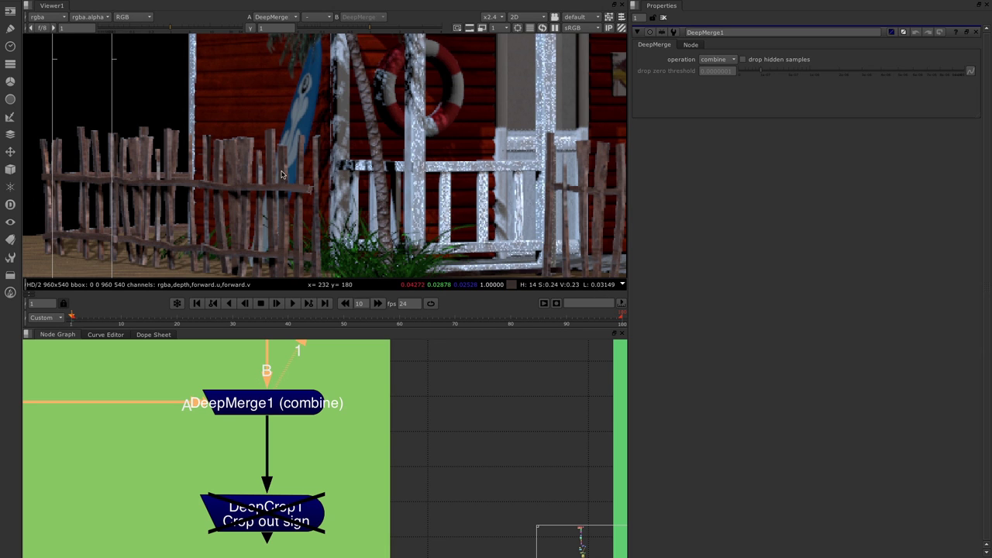
{"action": "scroll", "coordinate": [339, 221], "scroll_direction": "down", "scroll_amount": 2}
Enable the DeepColorCorrect1 node in the Deep Correction group to colour correct the surfboard
{"action": "middle_click_drag", "start_coordinate": [209, 417], "coordinate": [487, 443]}
{"action": "middle_click_drag", "start_coordinate": [303, 427], "coordinate": [368, 472]}
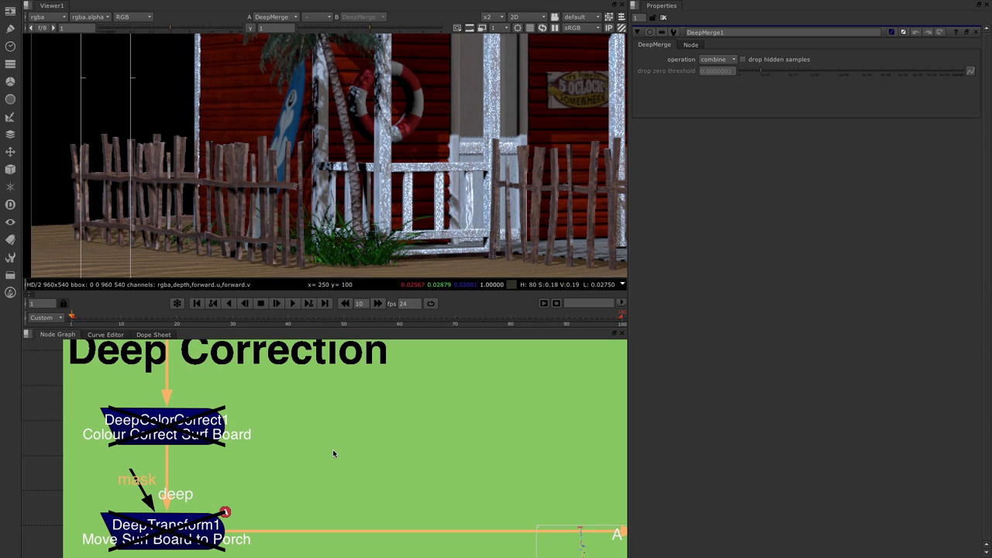
{"action": "left_click", "coordinate": [161, 429]}
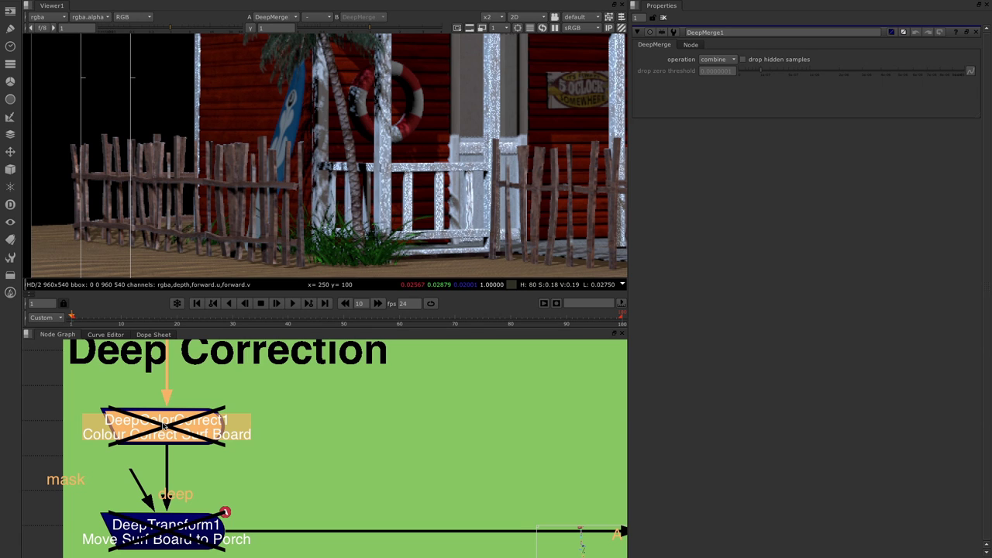
{"action": "key", "text": "d"}
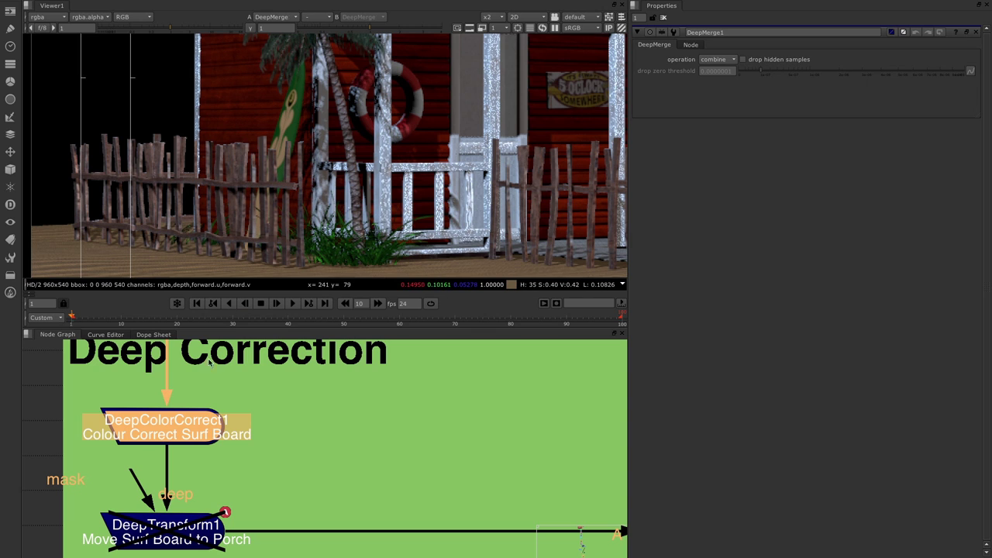
Enable the DeepTransform1 node to move the surfboard to the porch, and inspect the board's edges against the fence posts
{"action": "mouse_move", "coordinate": [264, 478]}
{"action": "middle_mouse_down"}
{"action": "mouse_move", "coordinate": [259, 438]}
{"action": "mouse_move", "coordinate": [421, 449]}
{"action": "mouse_move", "coordinate": [252, 469]}
{"action": "middle_mouse_up"}
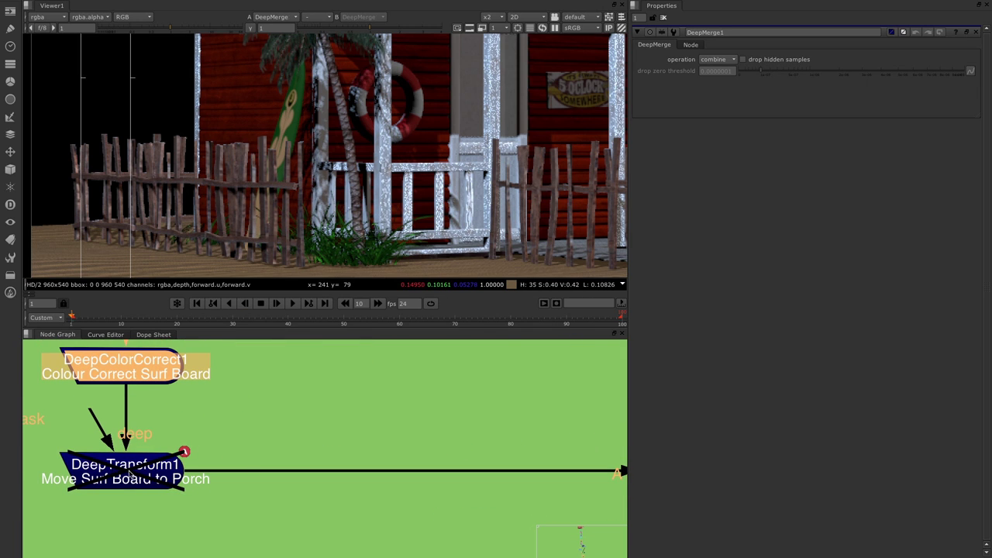
{"action": "scroll", "coordinate": [299, 232], "scroll_direction": "down", "scroll_amount": 4}
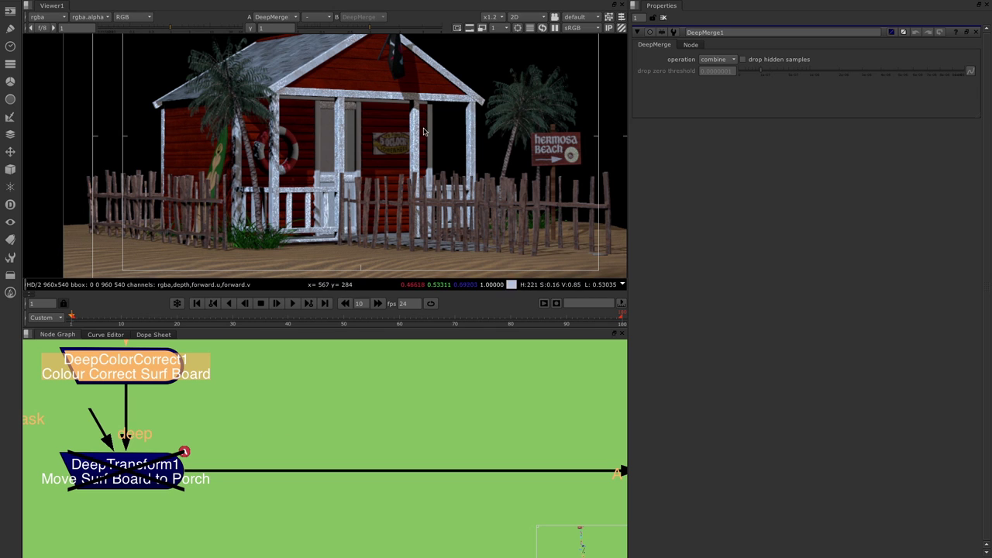
{"action": "left_click", "coordinate": [137, 471]}
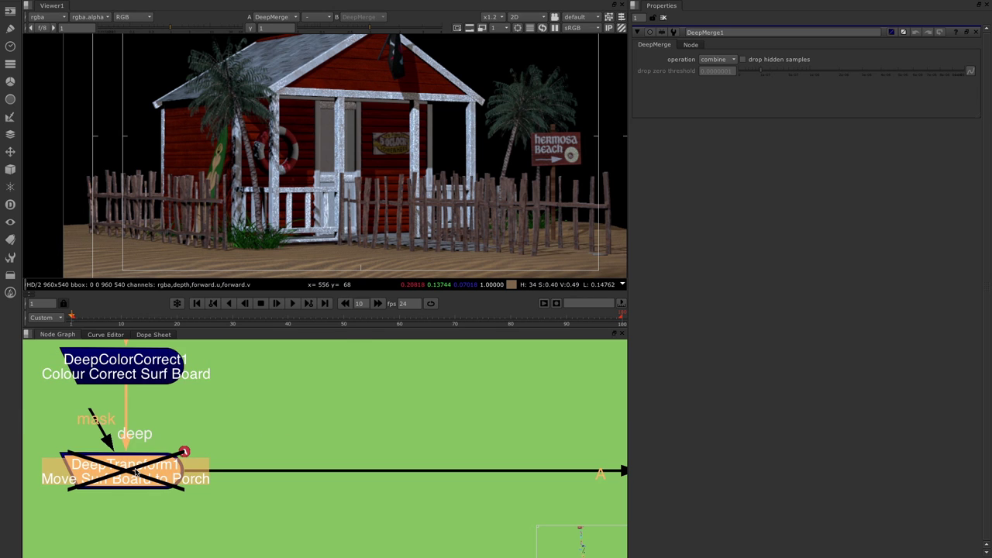
{"action": "key", "text": "d"}
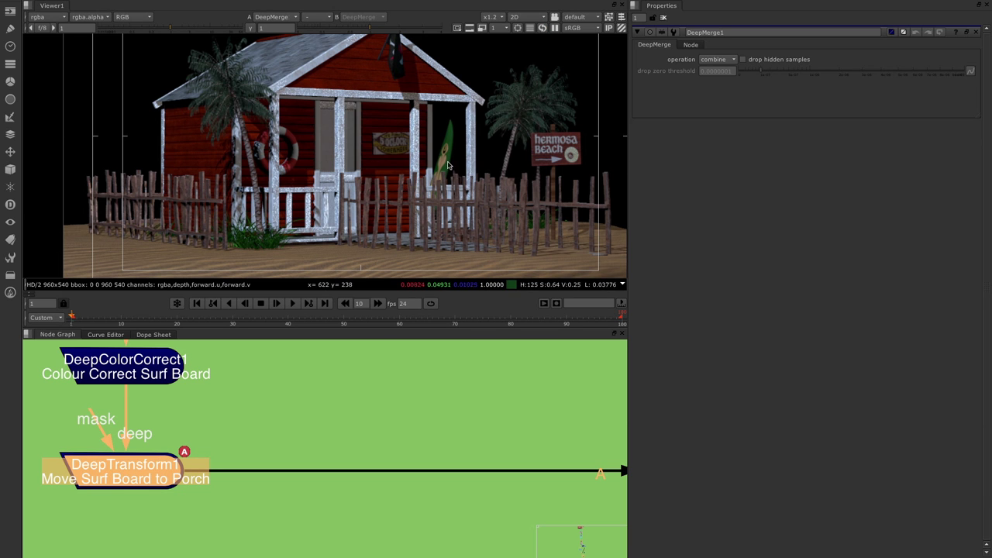
{"action": "scroll", "coordinate": [453, 189], "scroll_direction": "up", "scroll_amount": 3}
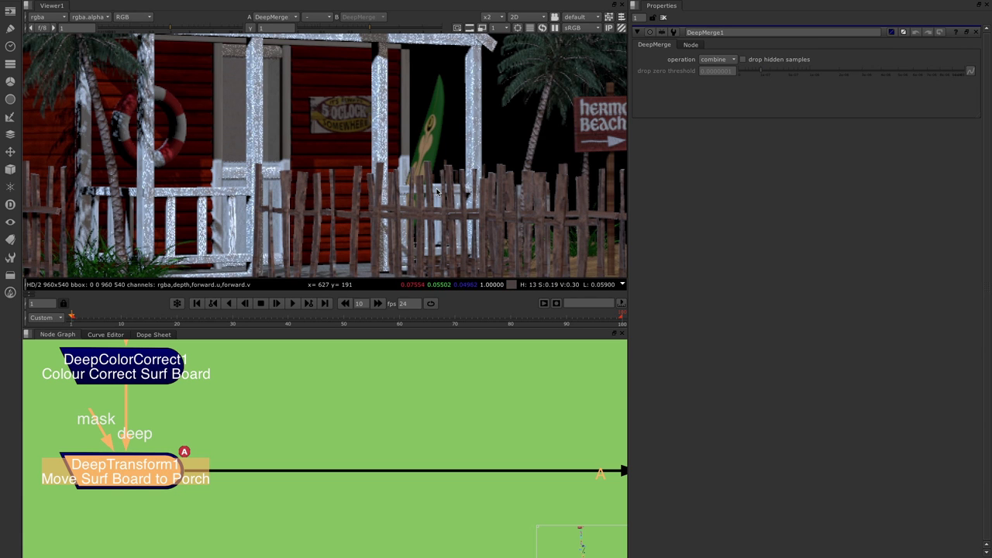
{"action": "scroll", "coordinate": [438, 191], "scroll_direction": "up", "scroll_amount": 6}
{"action": "middle_click_drag", "start_coordinate": [438, 105], "coordinate": [401, 159]}
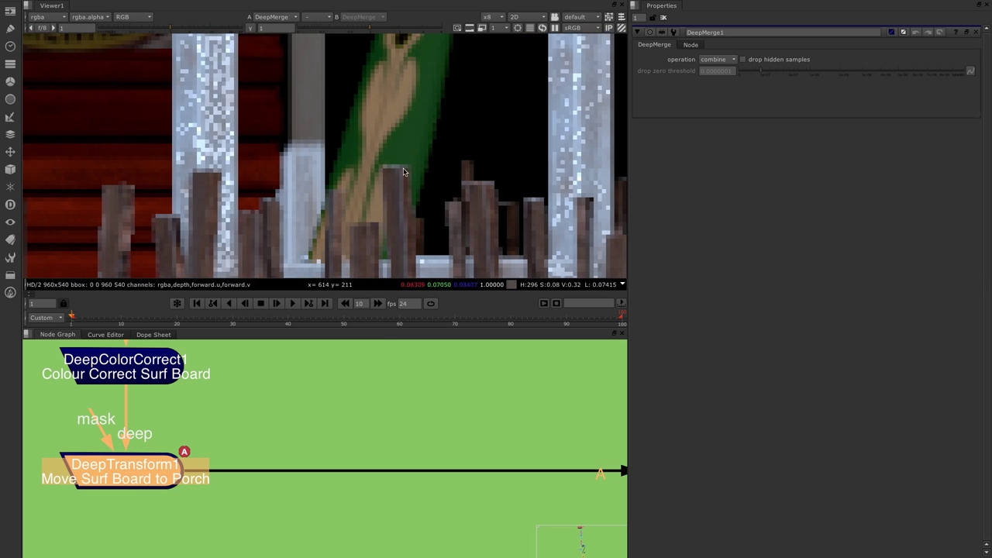
{"action": "scroll", "coordinate": [401, 190], "scroll_direction": "down", "scroll_amount": 6}
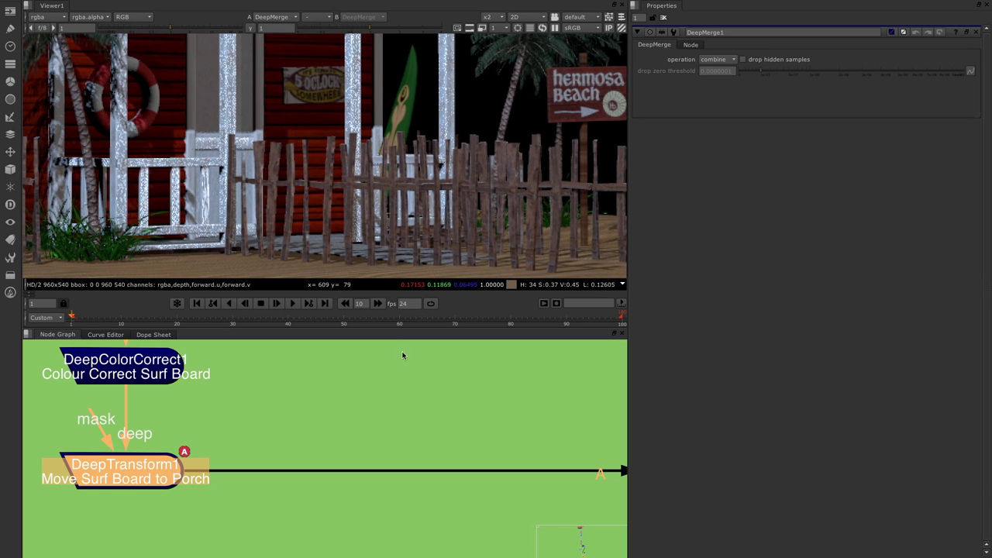
Enable the DeepCrop1 node below DeepMerge1 for cropping out the Hermosa Beach sign
{"action": "key", "text": "f"}
{"action": "middle_click_drag", "start_coordinate": [525, 376], "coordinate": [253, 372]}
{"action": "middle_click_drag", "start_coordinate": [419, 423], "coordinate": [386, 329]}
{"action": "middle_click_drag", "start_coordinate": [436, 461], "coordinate": [436, 399]}
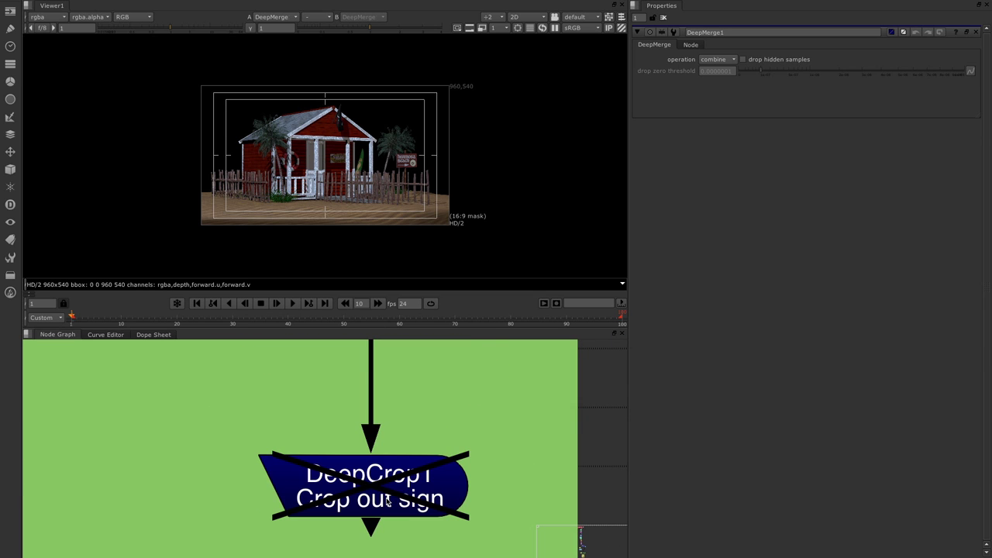
{"action": "left_click", "coordinate": [366, 486]}
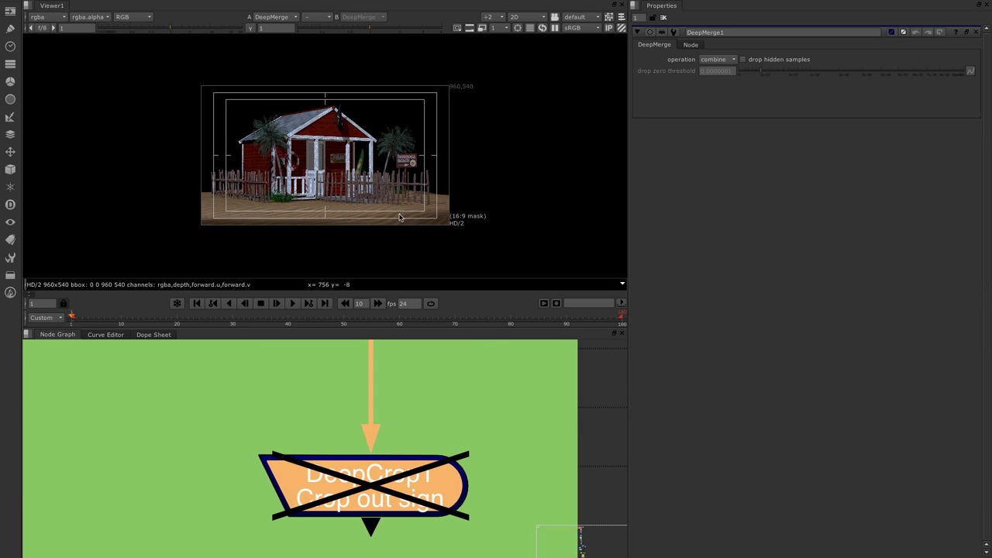
{"action": "scroll", "coordinate": [411, 174], "scroll_direction": "up", "scroll_amount": 3}
{"action": "middle_click_drag", "start_coordinate": [412, 174], "coordinate": [347, 180]}
{"action": "scroll", "coordinate": [348, 166], "scroll_direction": "up", "scroll_amount": 3}
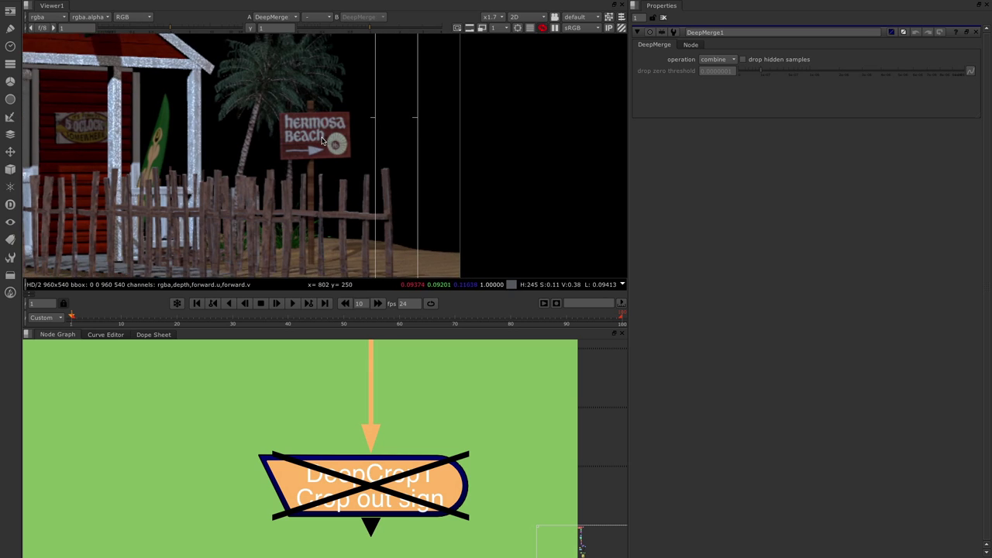
{"action": "middle_click_drag", "start_coordinate": [284, 126], "coordinate": [284, 95]}
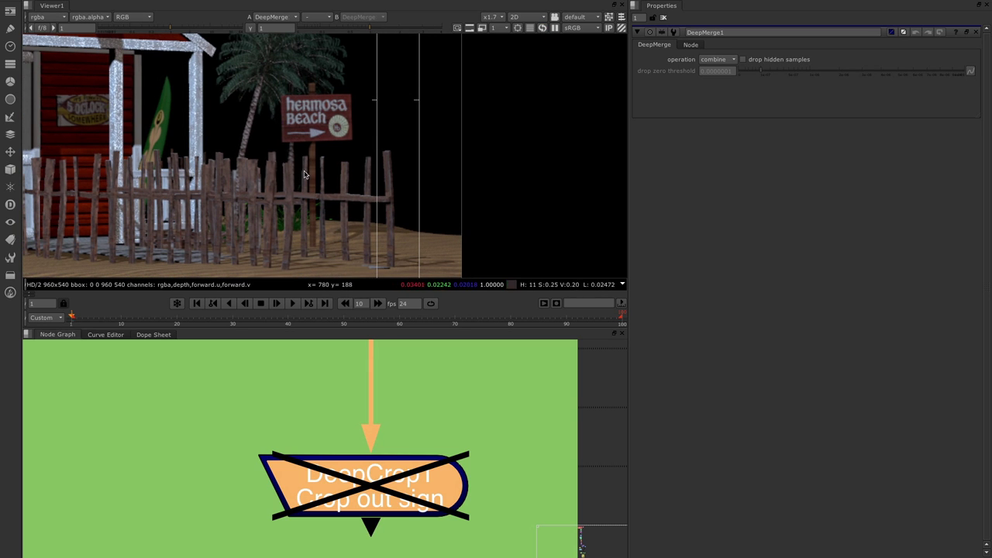
{"action": "left_click_drag", "start_coordinate": [262, 77], "coordinate": [359, 256], "text": "ctrl+shift"}
{"action": "key", "text": "d"}
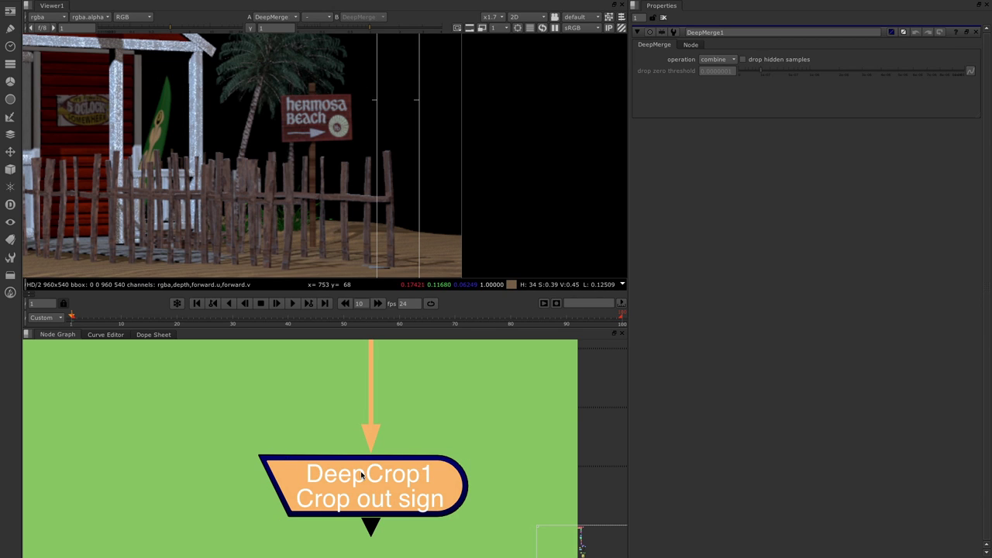
View the output of DeepCrop1 and open its properties to show the depth range and bounding box settings
{"action": "key", "text": "1"}
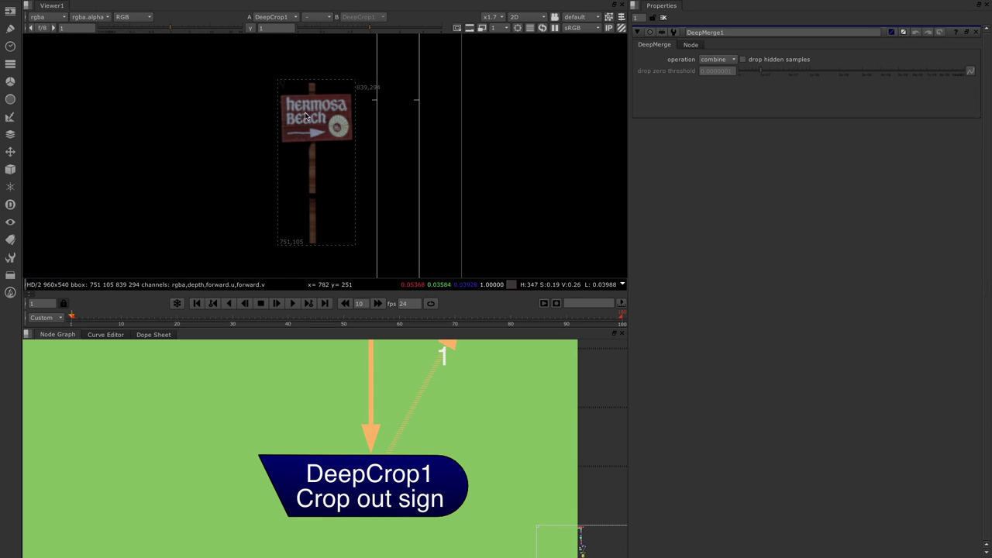
{"action": "double_click", "coordinate": [347, 507]}
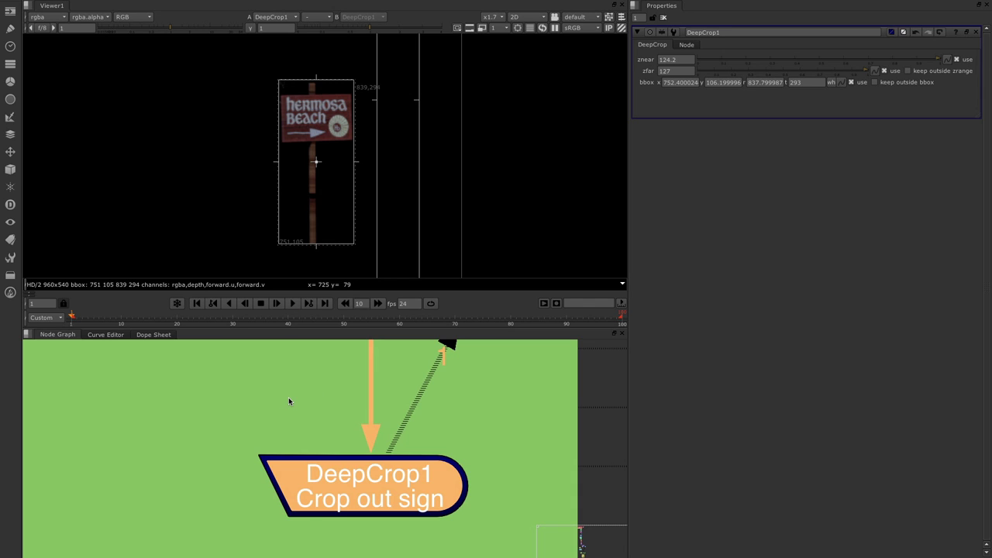
Find the Apply Materials group in the node graph and open the properties of its ApplyMaterial1 node
{"action": "scroll", "coordinate": [297, 428], "scroll_direction": "down", "scroll_amount": 3}
{"action": "scroll", "coordinate": [294, 426], "scroll_direction": "down", "scroll_amount": 6}
{"action": "scroll", "coordinate": [334, 490], "scroll_direction": "up", "scroll_amount": 5}
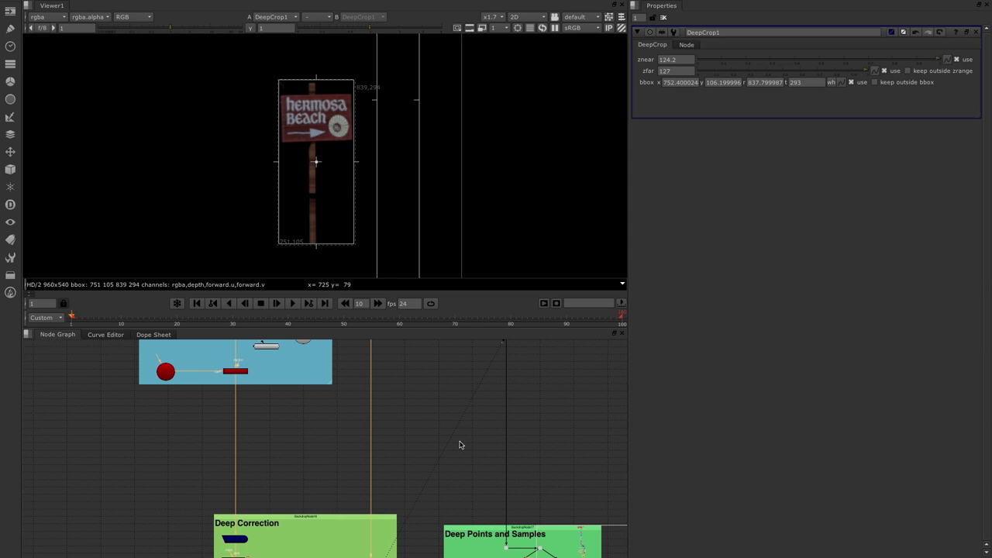
{"action": "scroll", "coordinate": [461, 445], "scroll_direction": "down", "scroll_amount": 10}
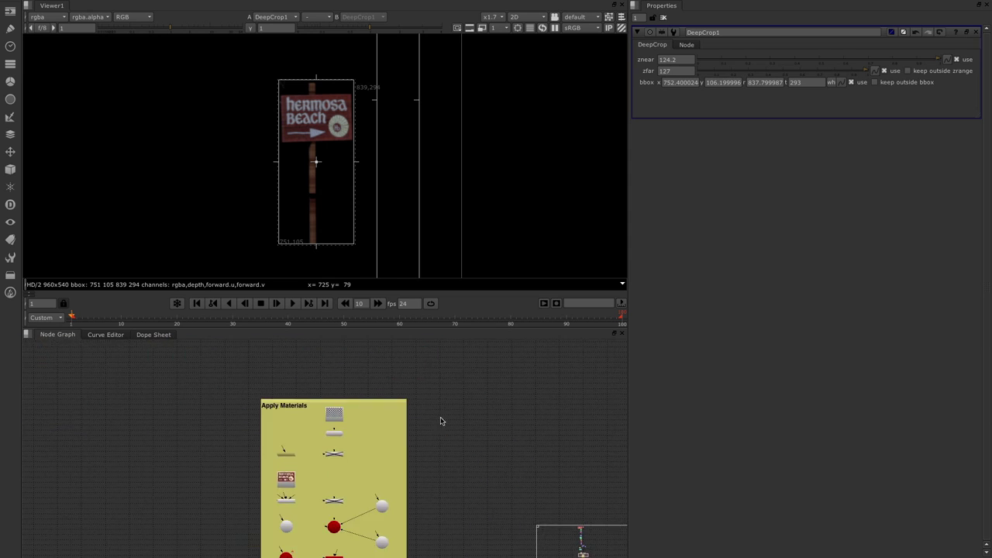
{"action": "scroll", "coordinate": [446, 387], "scroll_direction": "down", "scroll_amount": 3}
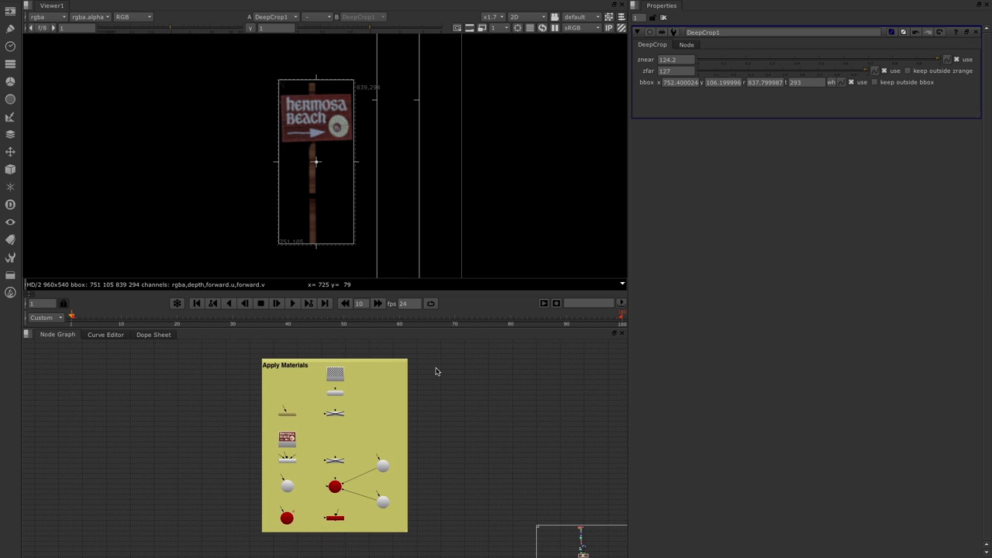
{"action": "scroll", "coordinate": [384, 415], "scroll_direction": "up", "scroll_amount": 2}
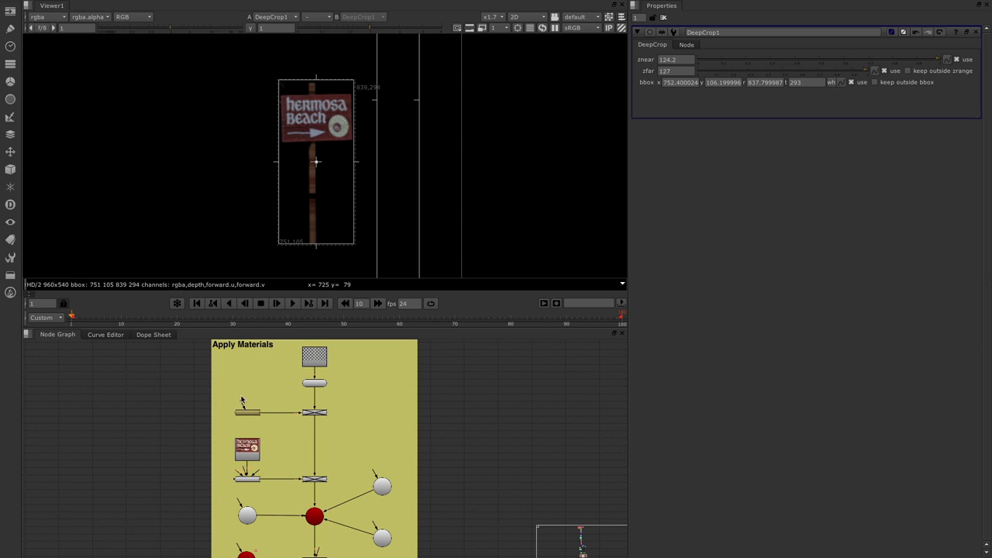
{"action": "scroll", "coordinate": [301, 455], "scroll_direction": "up", "scroll_amount": 3}
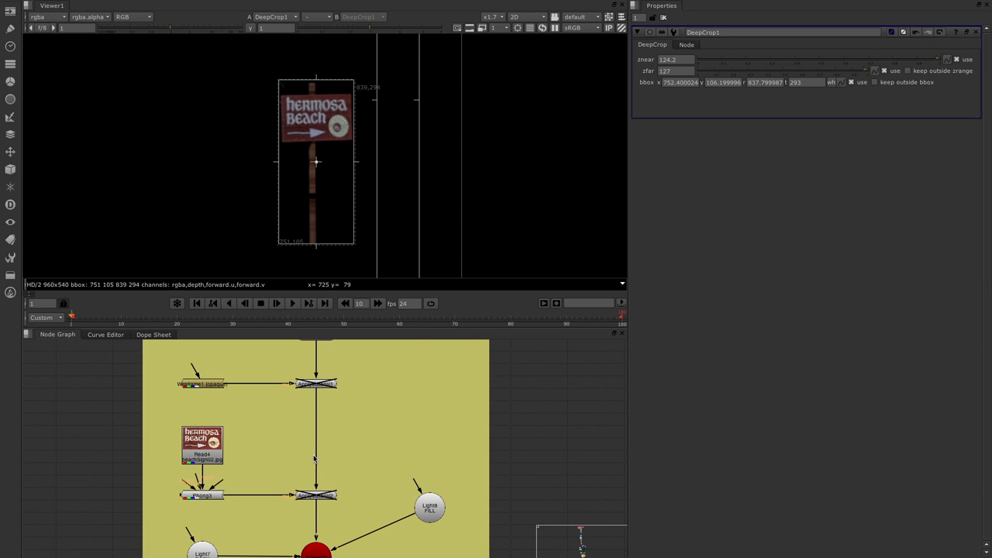
{"action": "double_click", "coordinate": [318, 386]}
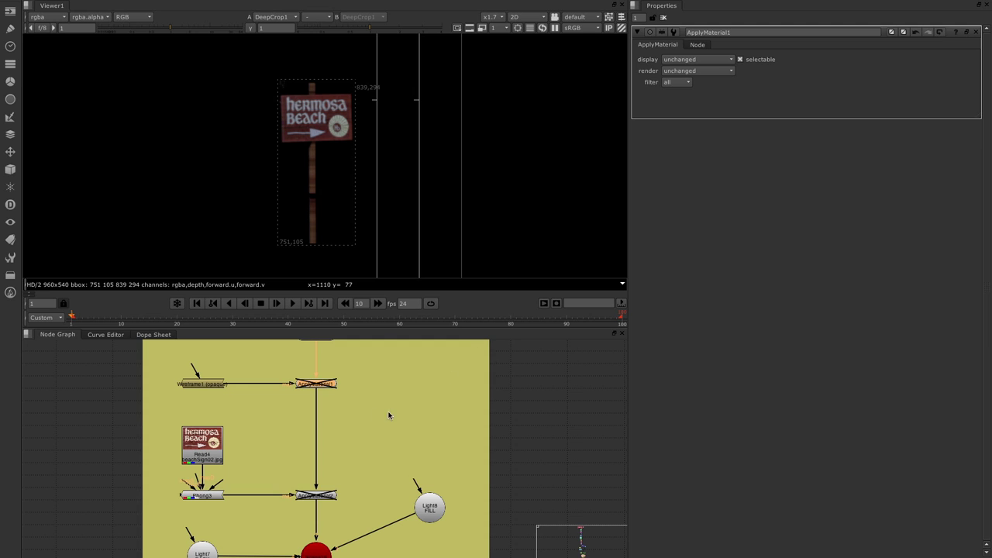
View the output of the Apply Materials group's ScanlineRender node, and inspect the sign alongside the Read4 and Phong3 nodes feeding ApplyMaterial2
{"action": "scroll", "coordinate": [389, 415], "scroll_direction": "down", "scroll_amount": 5}
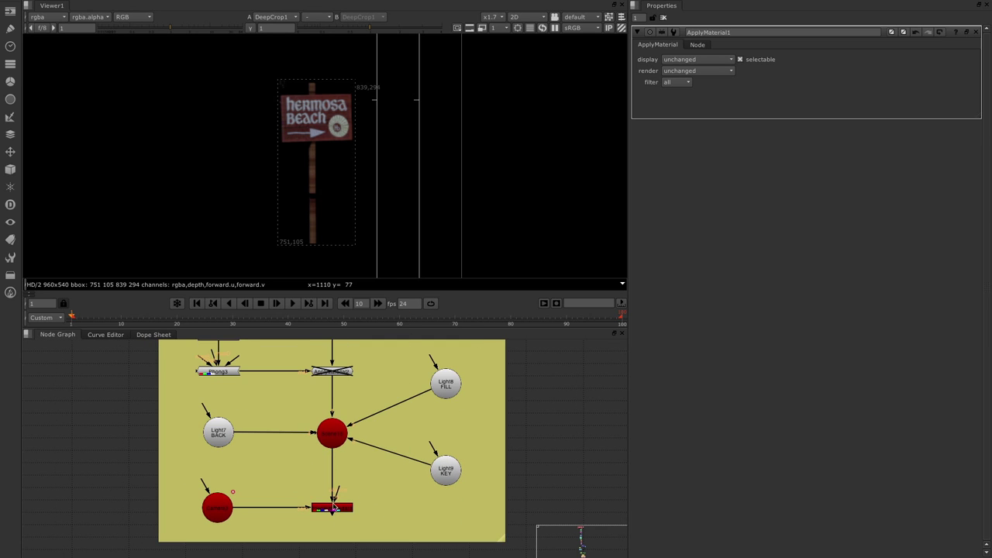
{"action": "left_click", "coordinate": [333, 508]}
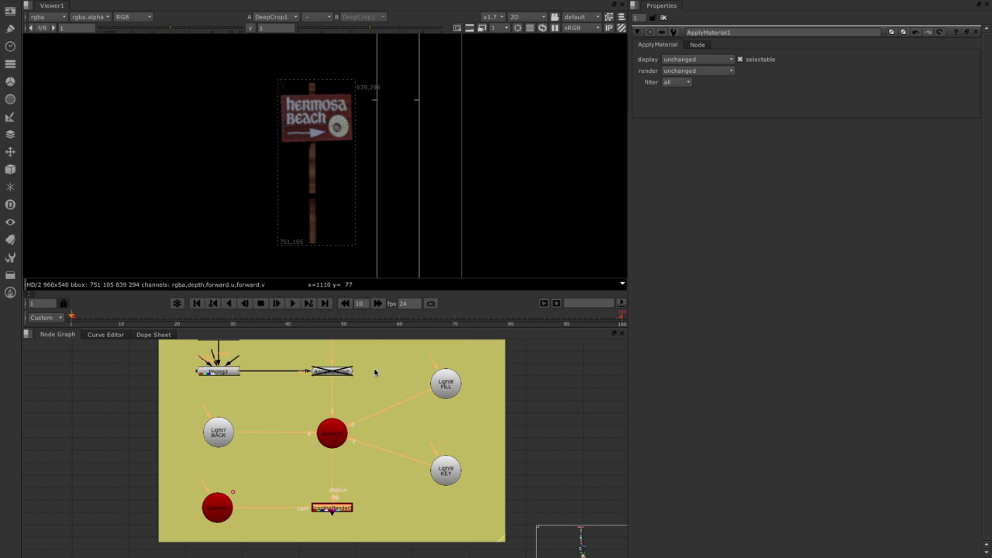
{"action": "key", "text": "1"}
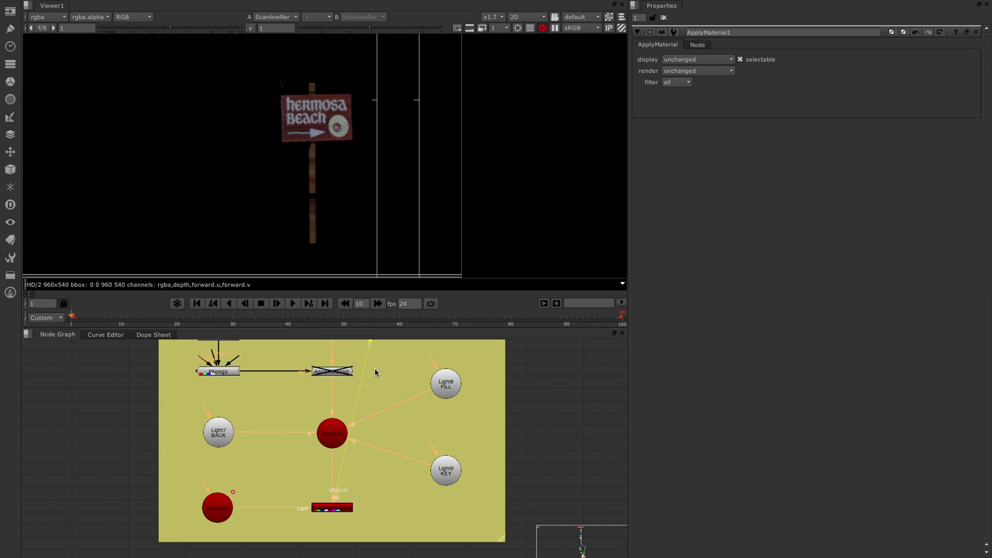
{"action": "scroll", "coordinate": [285, 215], "scroll_direction": "down", "scroll_amount": 5}
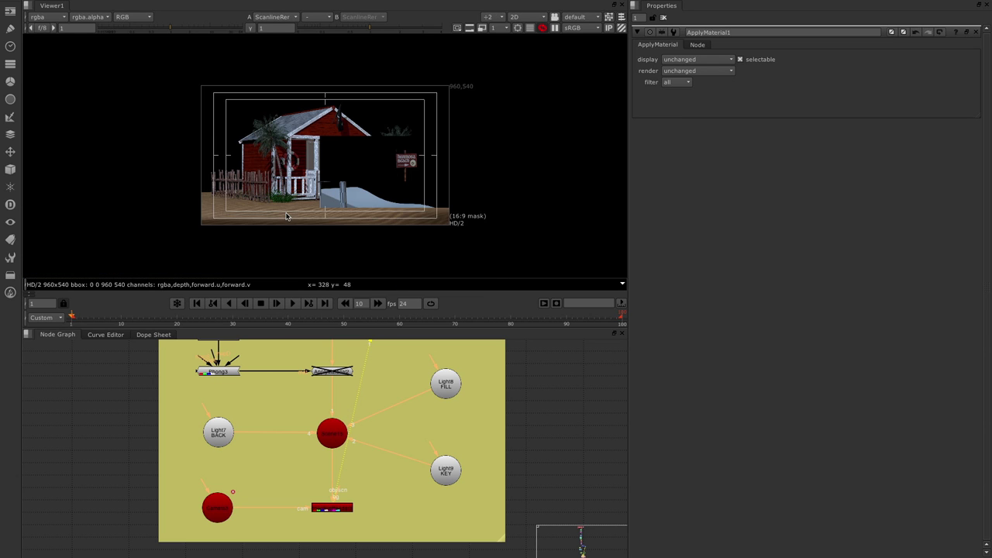
{"action": "scroll", "coordinate": [326, 179], "scroll_direction": "up", "scroll_amount": 2}
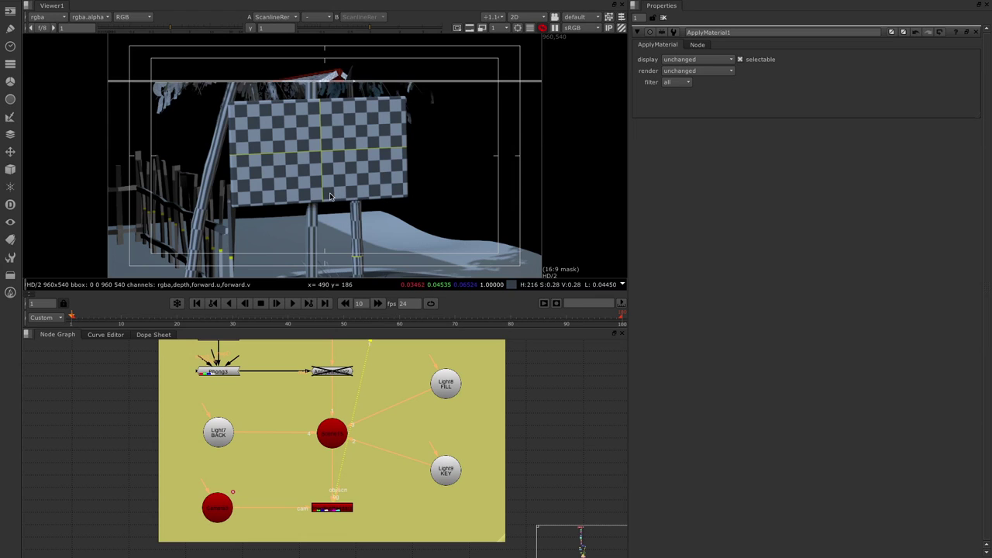
{"action": "middle_click_drag", "start_coordinate": [357, 346], "coordinate": [326, 367]}
{"action": "scroll", "coordinate": [331, 460], "scroll_direction": "down", "scroll_amount": 2}
{"action": "scroll", "coordinate": [331, 460], "scroll_direction": "up", "scroll_amount": 3}
{"action": "scroll", "coordinate": [237, 413], "scroll_direction": "down", "scroll_amount": 1}
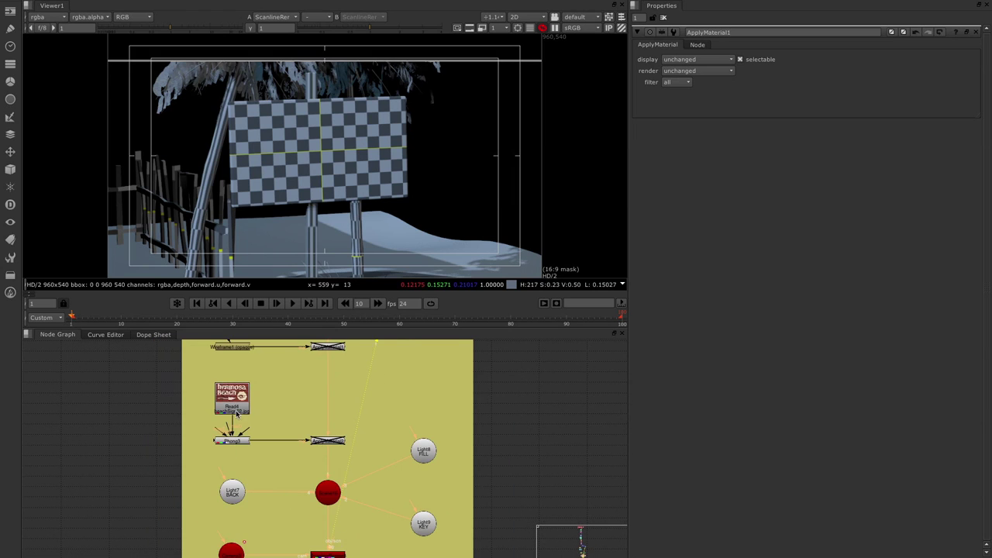
{"action": "scroll", "coordinate": [236, 413], "scroll_direction": "up", "scroll_amount": 3}
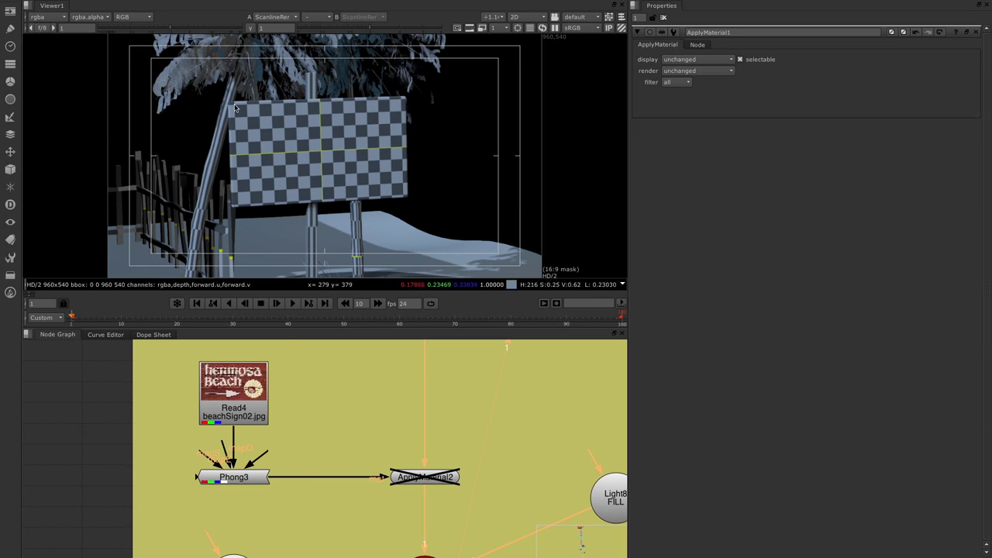
Review ApplyMaterial2's filter type, match condition and object path options, and enable the node to texture the Hermosa Beach sign
{"action": "double_click", "coordinate": [424, 478]}
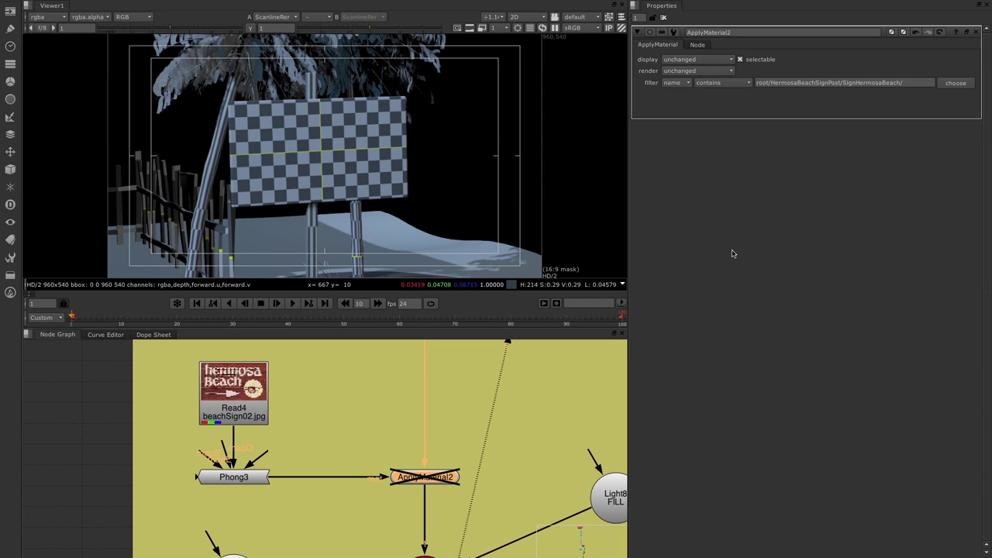
{"action": "left_click", "coordinate": [679, 83]}
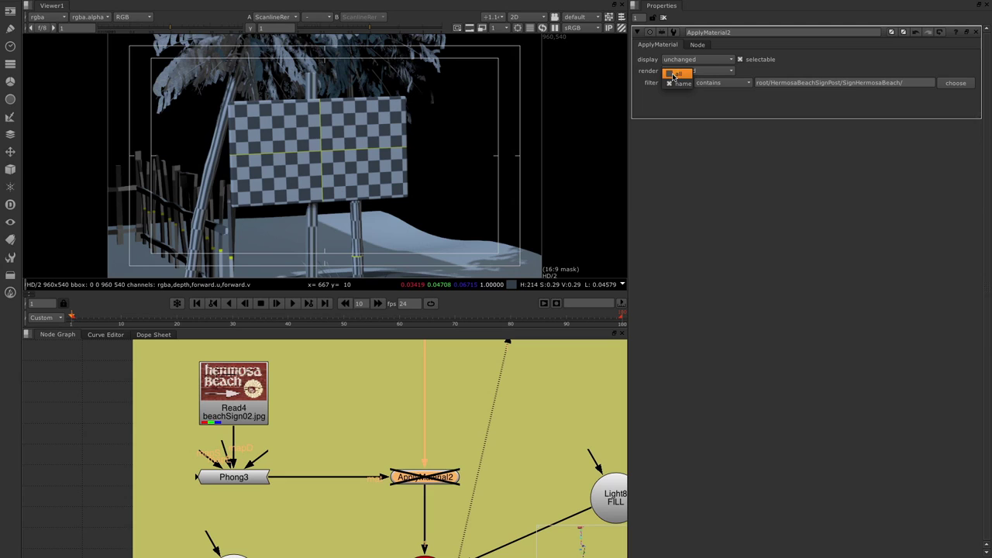
{"action": "left_click", "coordinate": [673, 86]}
{"action": "left_click", "coordinate": [724, 84]}
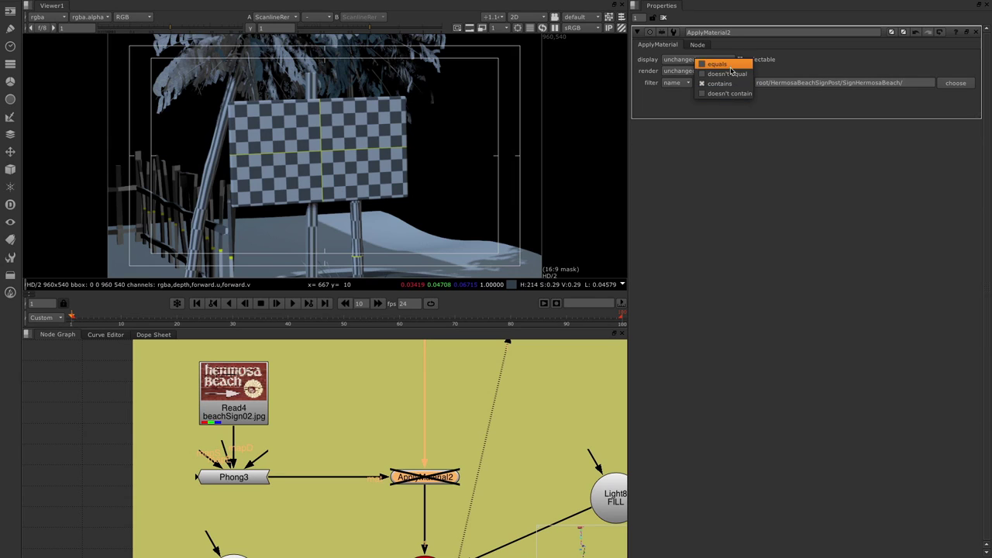
{"action": "left_click", "coordinate": [794, 101]}
{"action": "double_click", "coordinate": [760, 82]}
{"action": "left_click", "coordinate": [809, 96]}
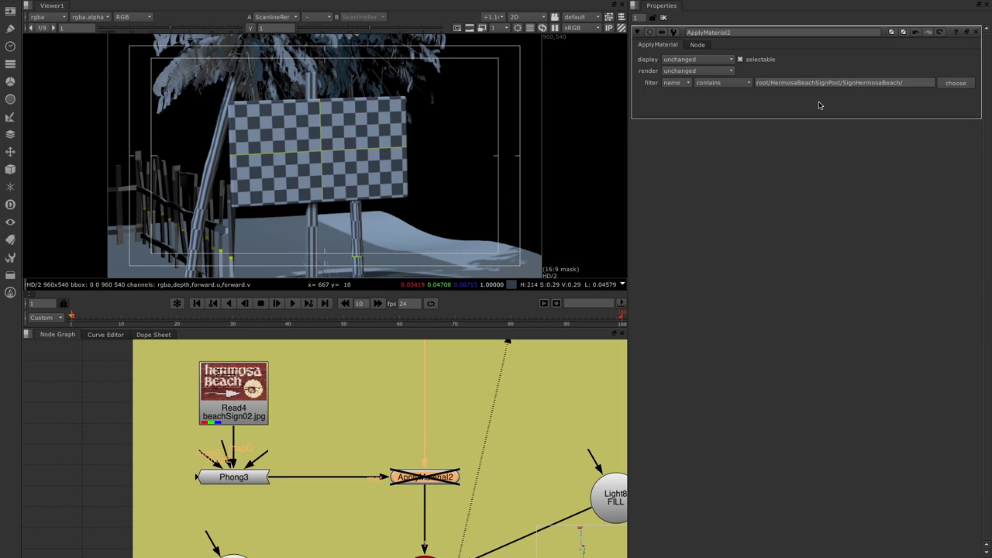
{"action": "left_click", "coordinate": [952, 85]}
{"action": "left_click", "coordinate": [901, 104]}
Choose PalmTrees from the scene hierarchy as the object that ApplyMaterial2's name filter targets
{"action": "left_click", "coordinate": [960, 86]}
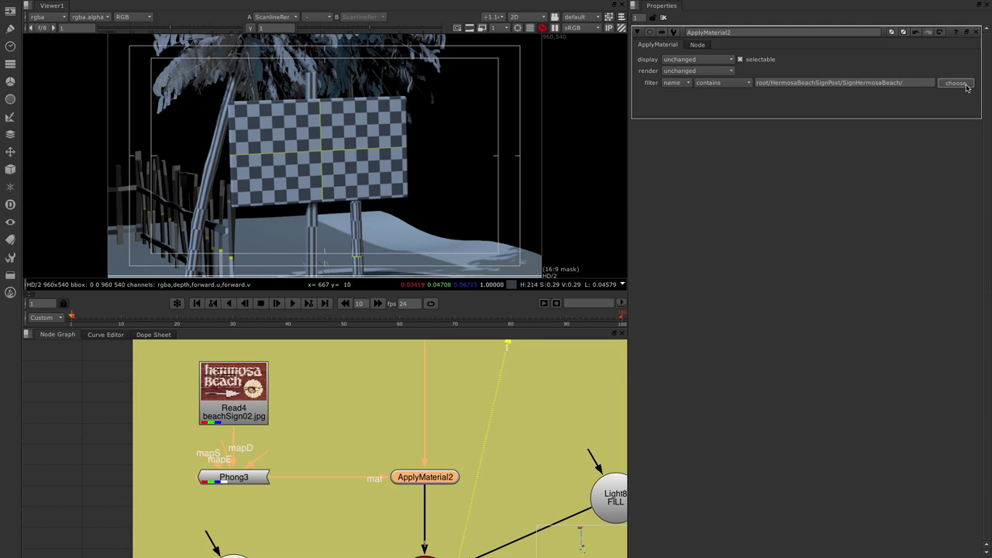
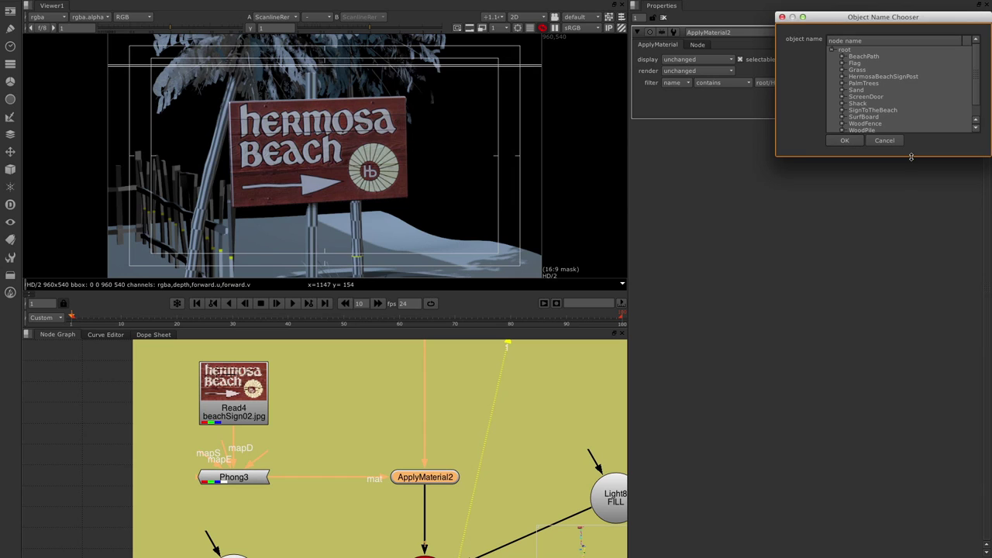
{"action": "left_click_drag", "start_coordinate": [895, 15], "coordinate": [383, 265]}
{"action": "left_click_drag", "start_coordinate": [435, 405], "coordinate": [435, 450]}
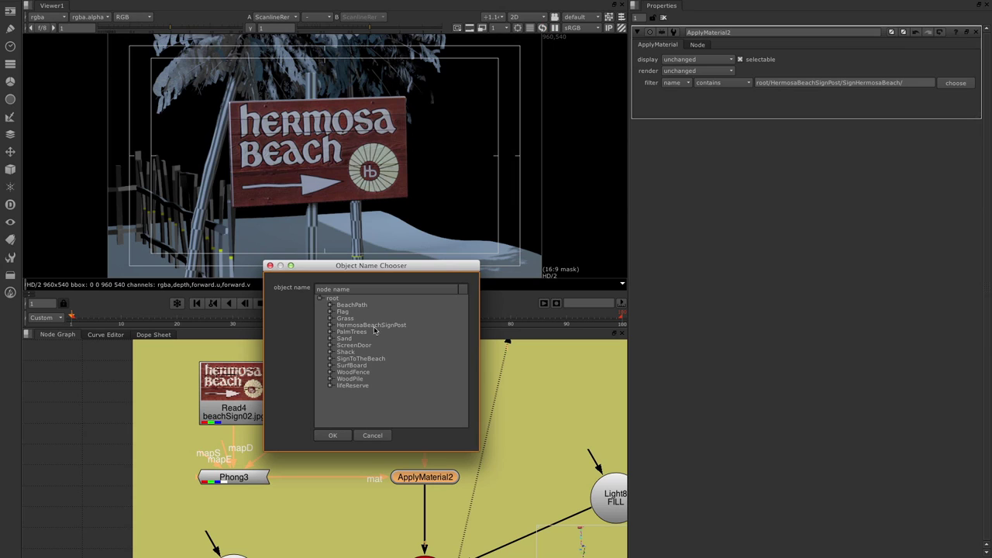
{"action": "left_click", "coordinate": [330, 326]}
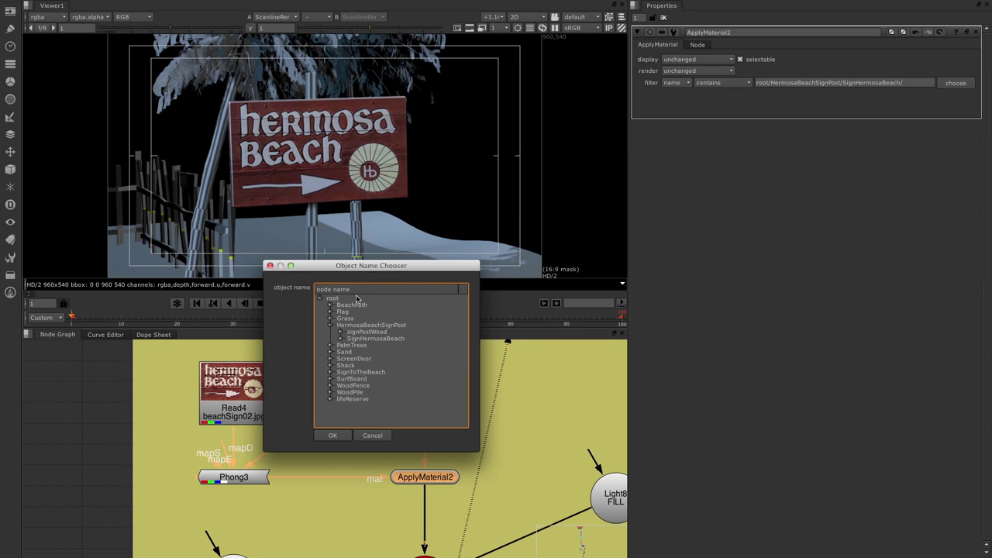
{"action": "left_click_drag", "start_coordinate": [350, 267], "coordinate": [289, 308]}
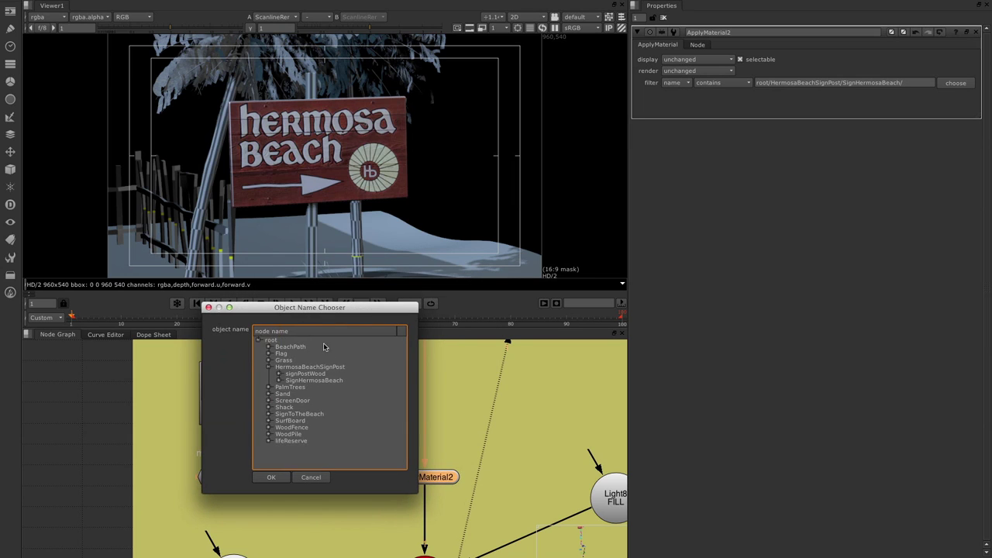
{"action": "left_click", "coordinate": [287, 388]}
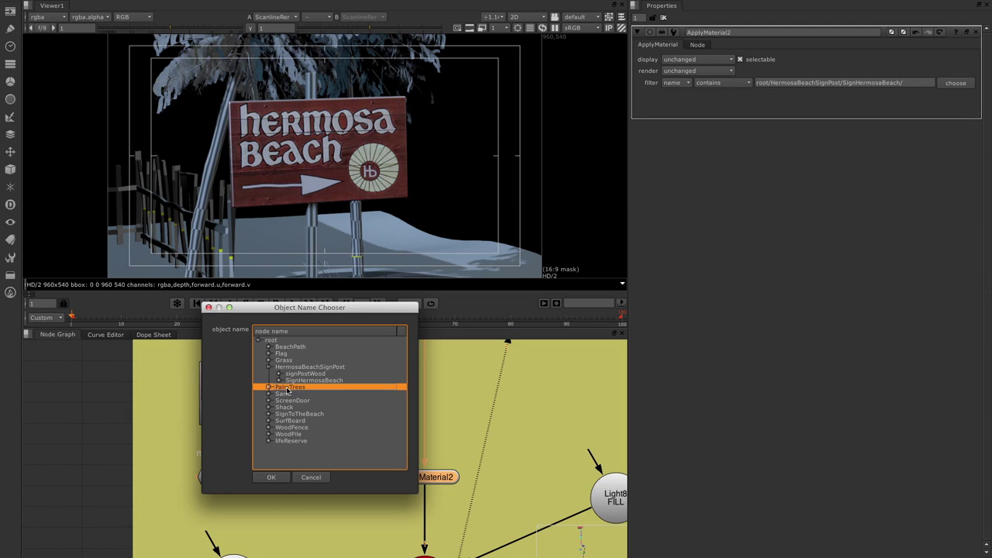
{"action": "left_click", "coordinate": [271, 477]}
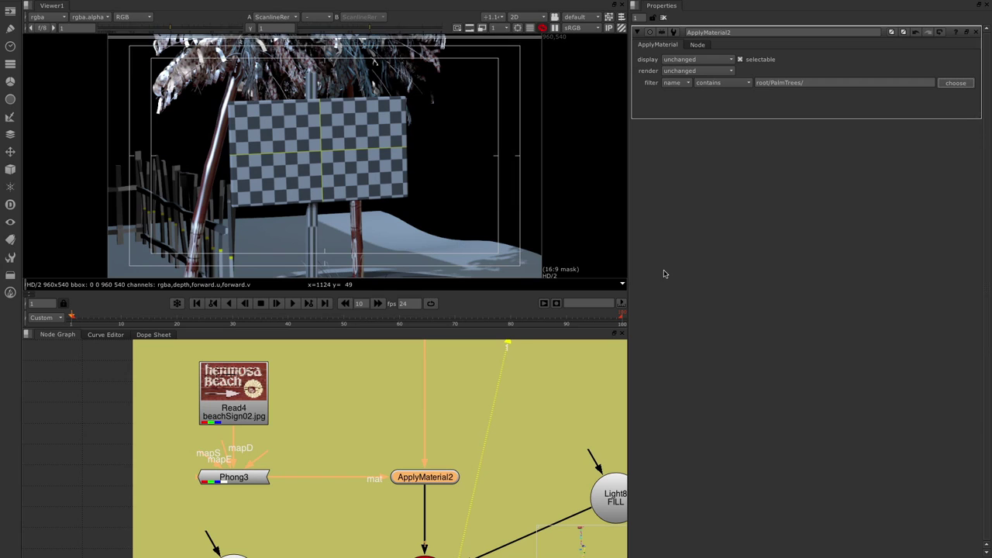
Set ApplyMaterial2's name filter to the SignHermosaBeach object under HermosaBeachSignPost
{"action": "left_click", "coordinate": [956, 84]}
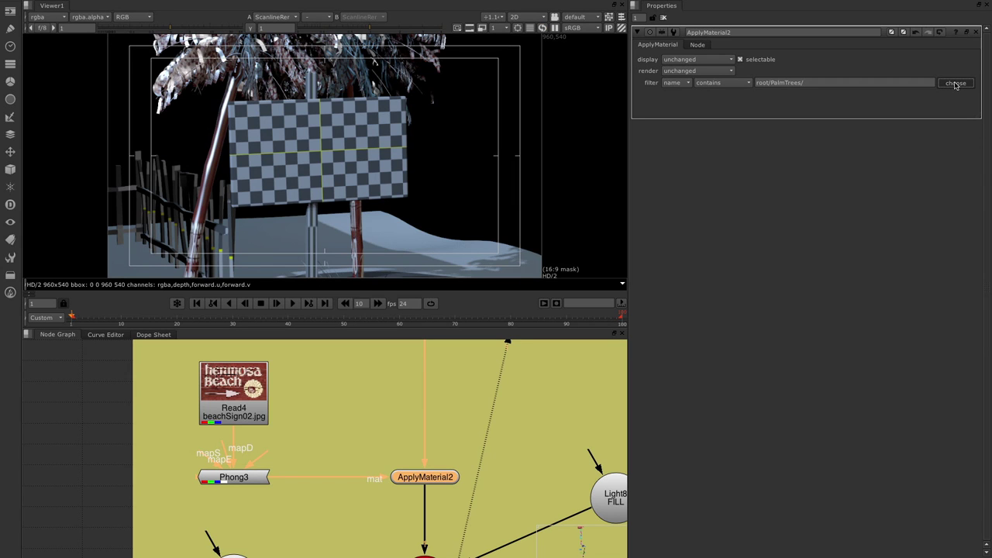
{"action": "left_click_drag", "start_coordinate": [867, 19], "coordinate": [352, 270]}
{"action": "left_click", "coordinate": [314, 321]}
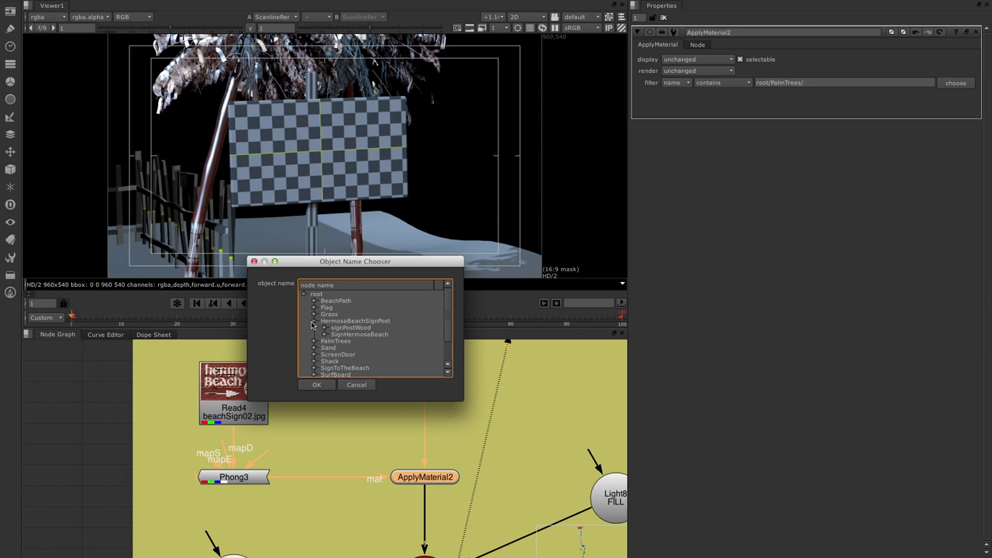
{"action": "left_click", "coordinate": [349, 335]}
{"action": "left_click", "coordinate": [319, 385]}
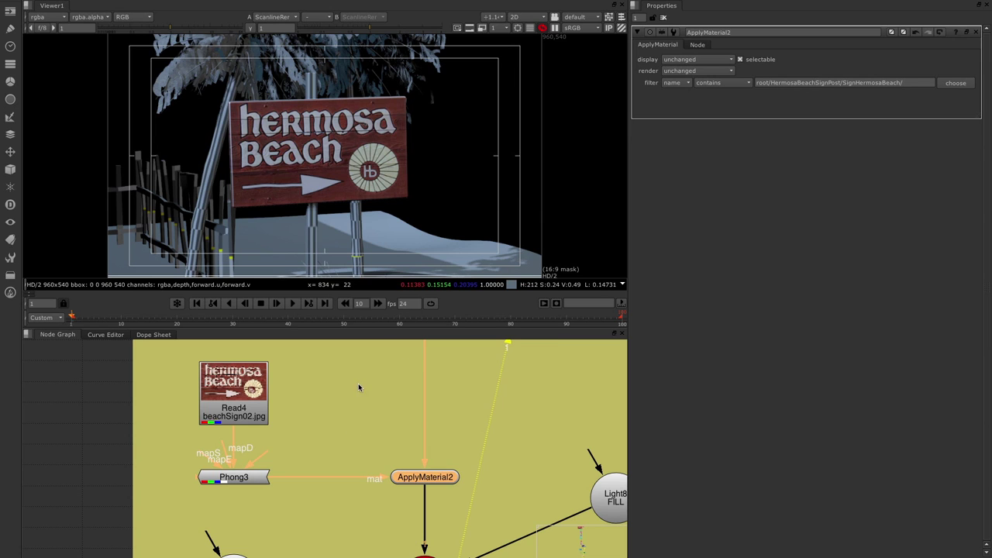
Open the Wireframe1 material's properties and enable ApplyMaterial1 to apply the opaque wireframe to the BeachHut.abc geometry
{"action": "middle_click_drag", "start_coordinate": [358, 383], "coordinate": [336, 523]}
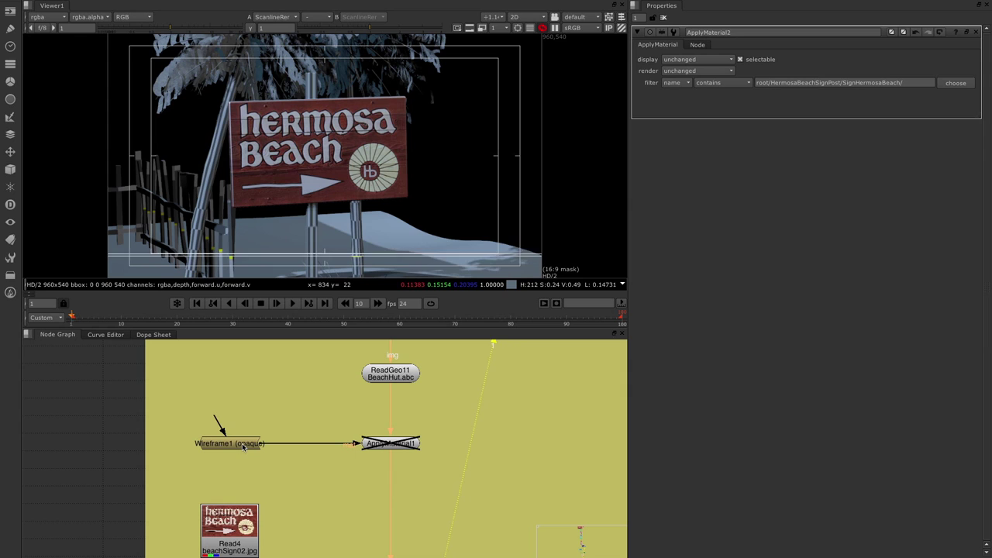
{"action": "double_click", "coordinate": [243, 446]}
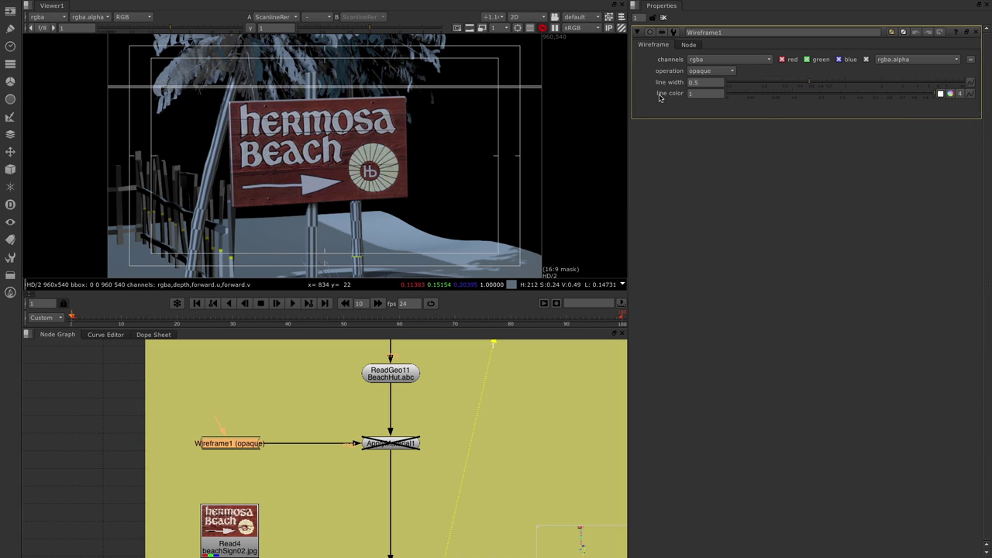
{"action": "mouse_move", "coordinate": [695, 74]}
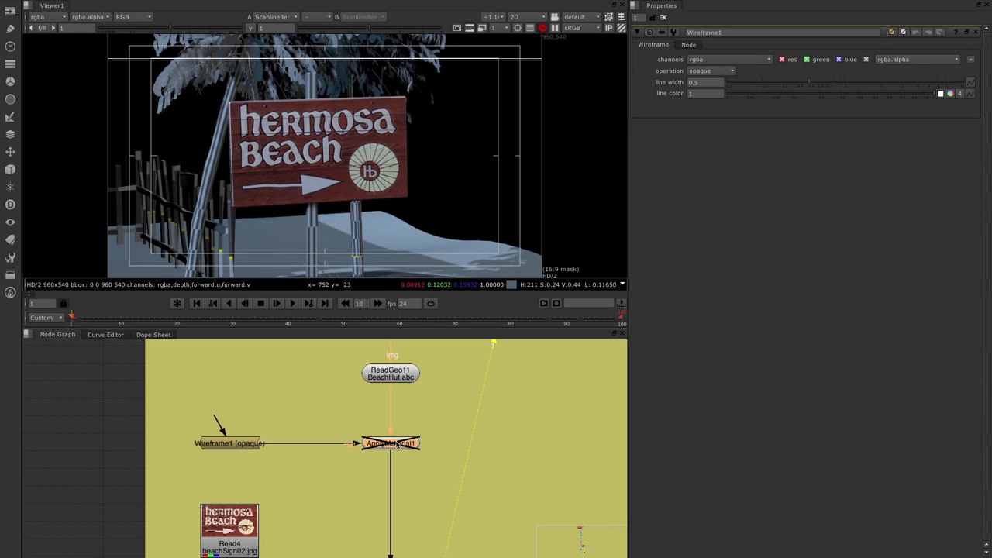
{"action": "key", "text": "d"}
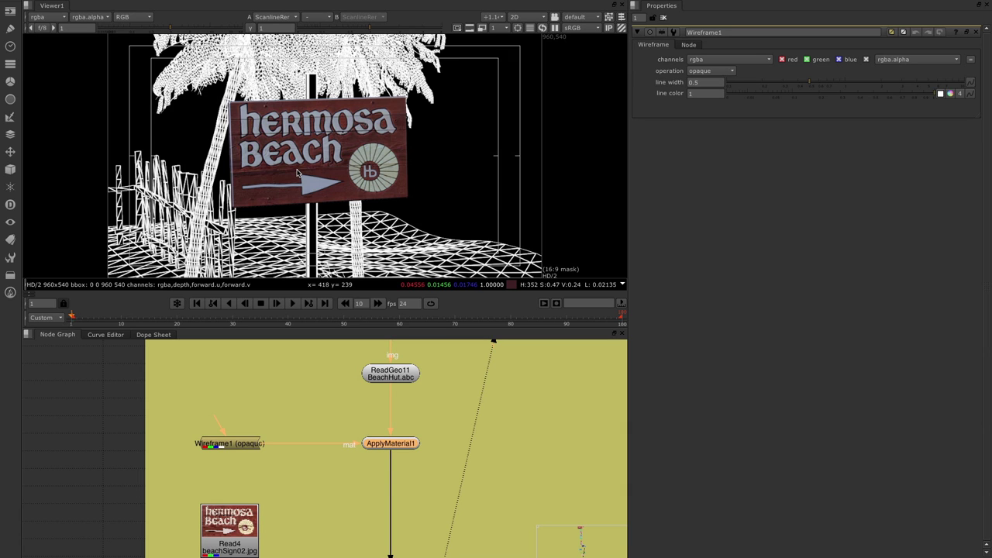
Open the properties of Camera3 feeding the ScanlineRender node, and examine its translate and rotate animation curves in the Curve Editor
{"action": "middle_click_drag", "start_coordinate": [477, 469], "coordinate": [459, 365]}
{"action": "middle_click_drag", "start_coordinate": [434, 528], "coordinate": [432, 500]}
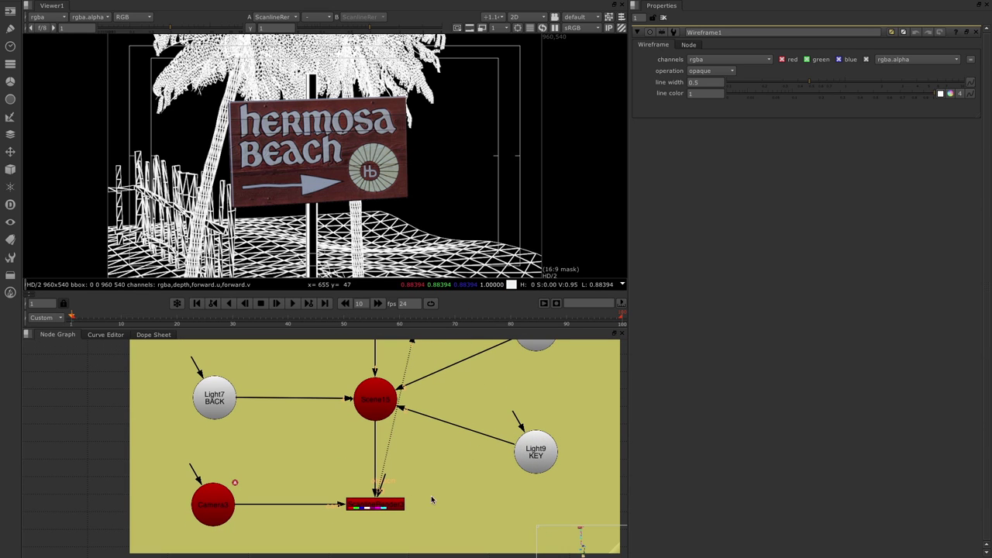
{"action": "left_click", "coordinate": [366, 508]}
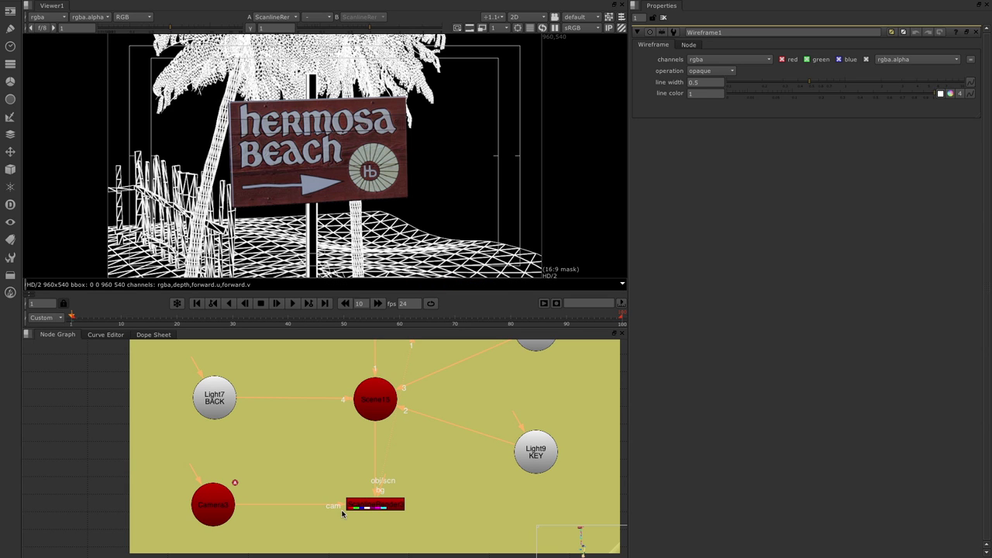
{"action": "left_click", "coordinate": [218, 510]}
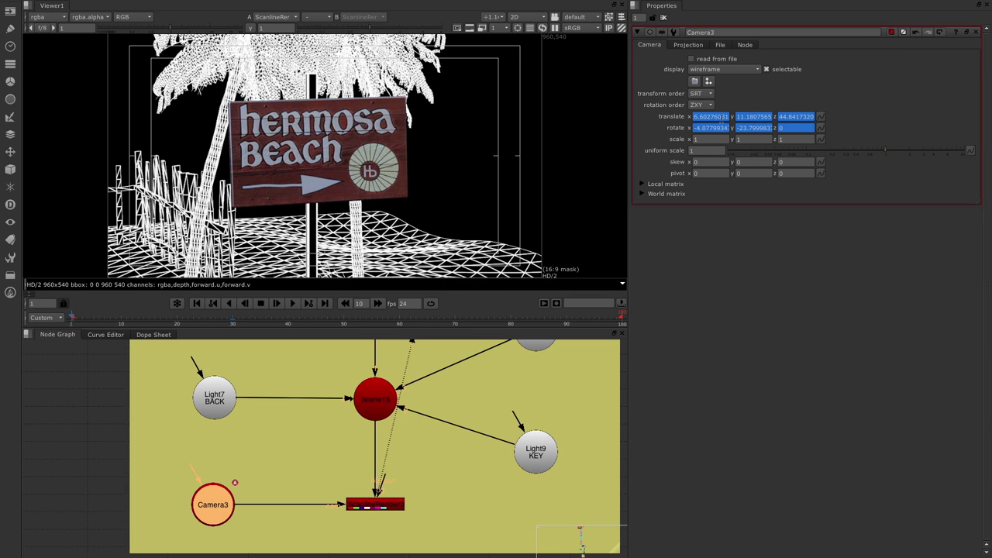
{"action": "left_click", "coordinate": [105, 335]}
{"action": "middle_click_drag", "start_coordinate": [246, 485], "coordinate": [314, 470]}
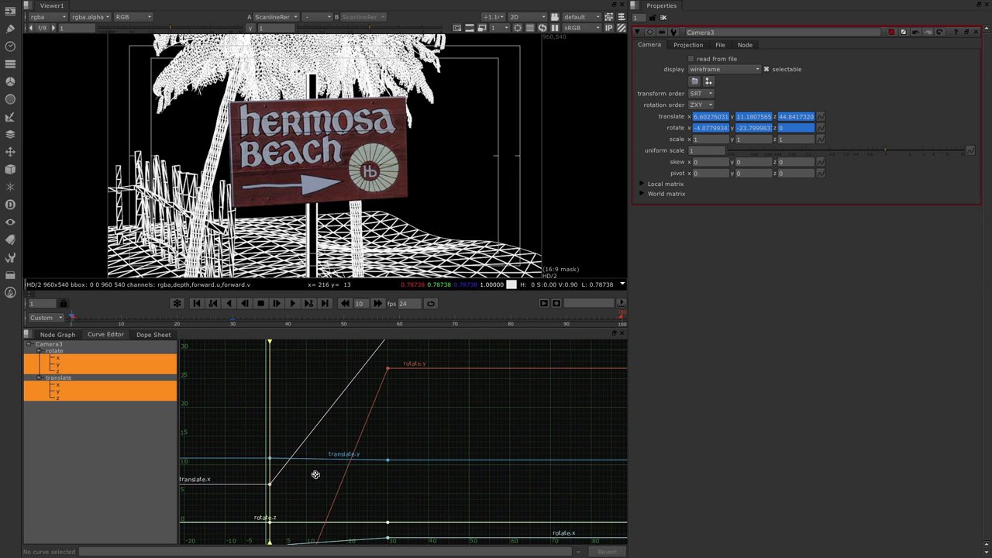
Set all of Camera3's rotate keyframes to Horizontal interpolation in the Curve Editor so the rotation eases in and out
{"action": "left_click", "coordinate": [63, 349]}
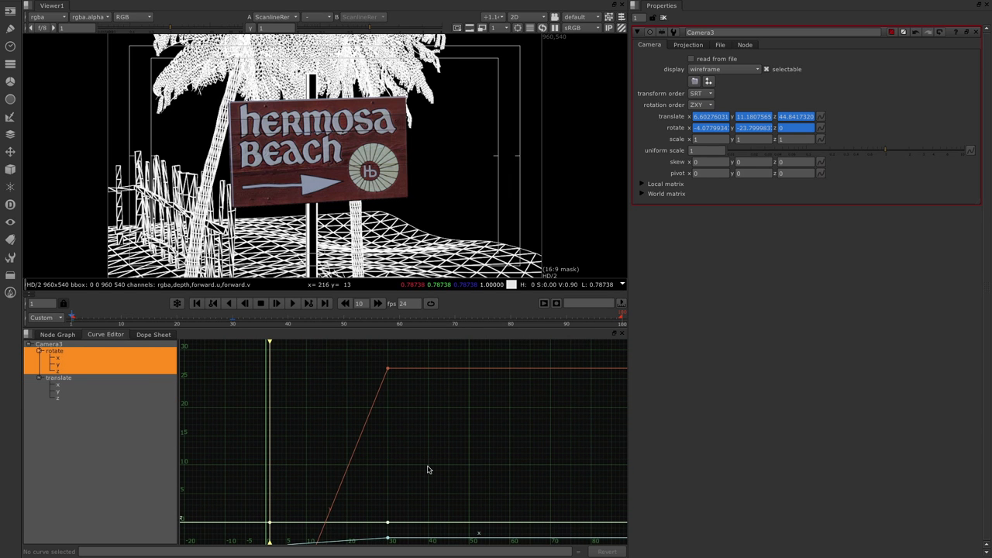
{"action": "key", "text": "f"}
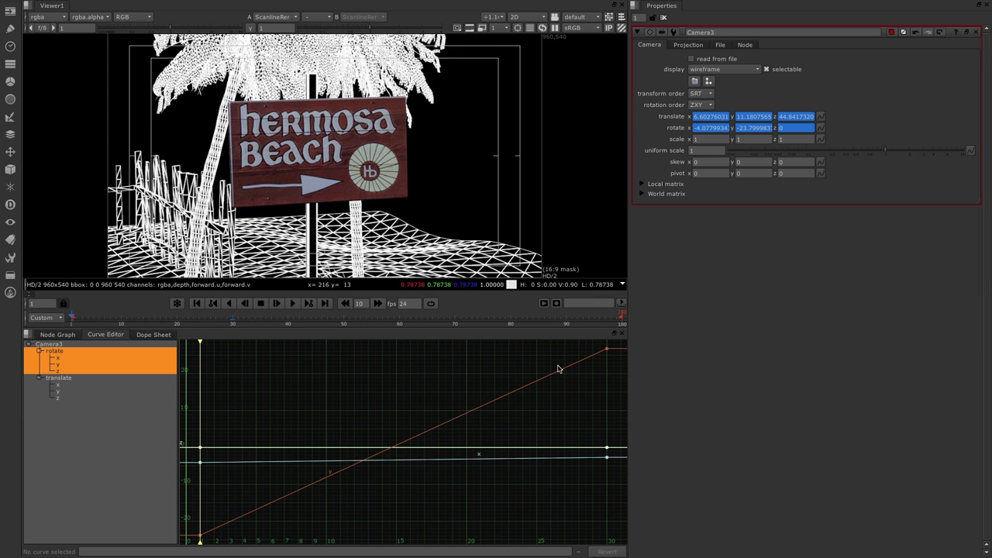
{"action": "left_click_drag", "start_coordinate": [188, 546], "coordinate": [606, 350]}
{"action": "right_click", "coordinate": [606, 350]}
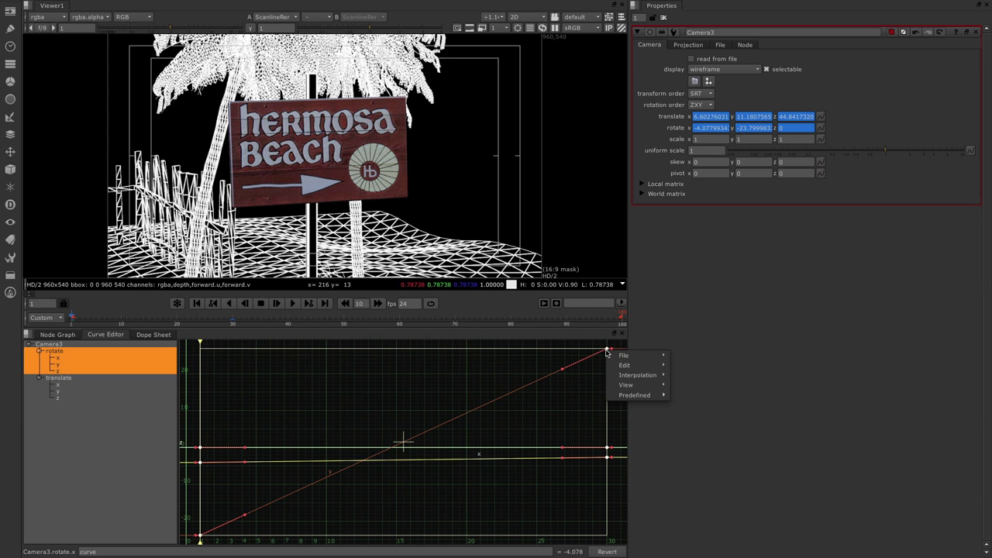
{"action": "mouse_move", "coordinate": [642, 375]}
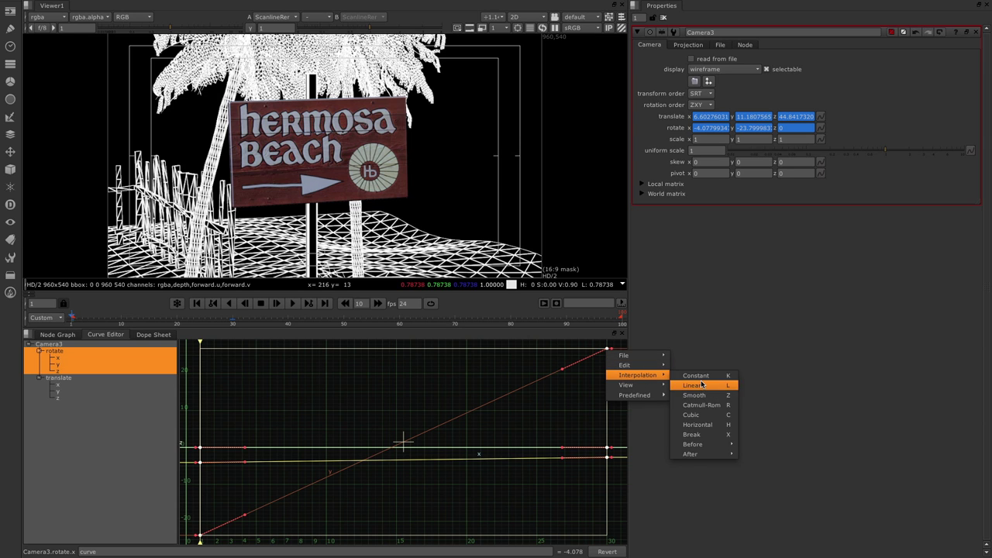
{"action": "left_click", "coordinate": [701, 426]}
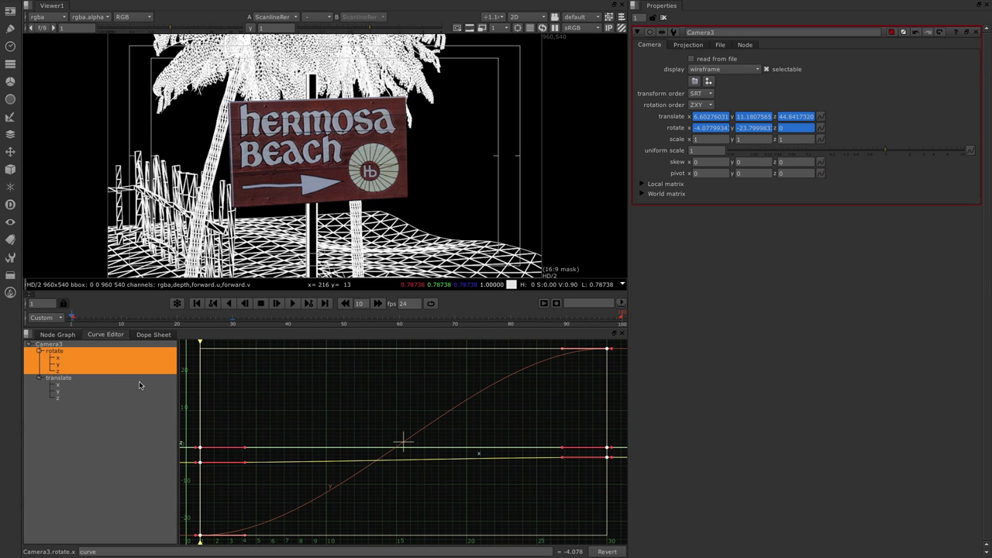
Apply Horizontal interpolation to all of Camera3's translate keyframes so the camera movement eases in and out
{"action": "left_click", "coordinate": [67, 381]}
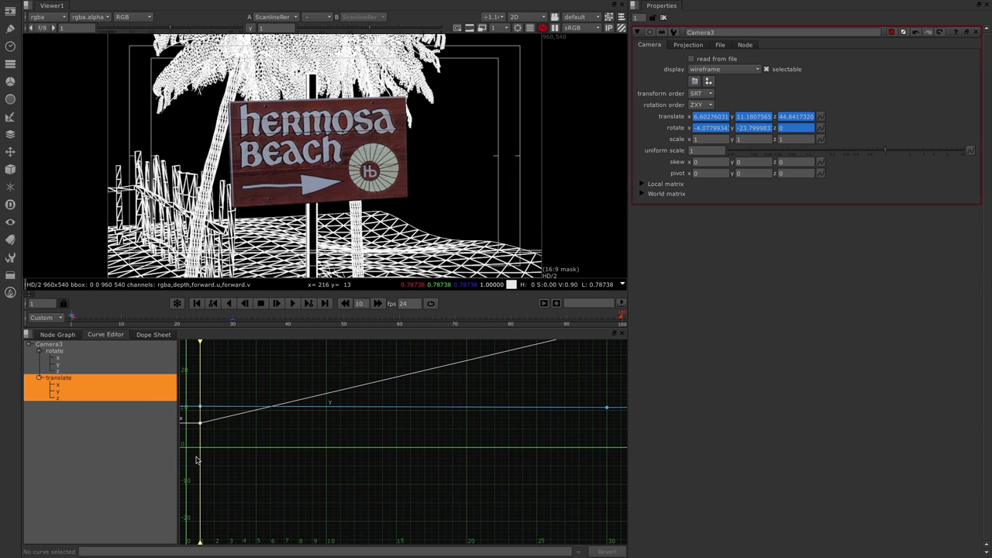
{"action": "key", "text": "f"}
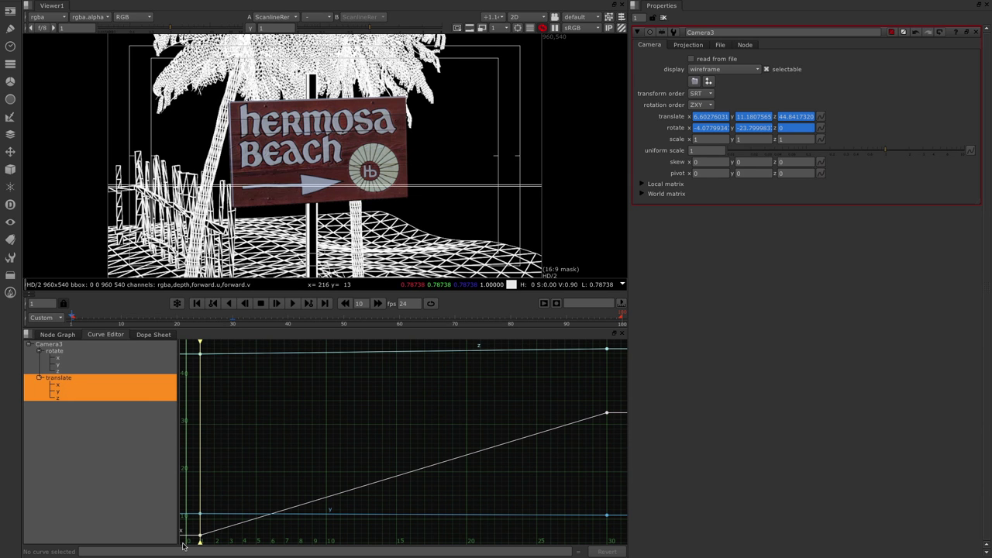
{"action": "left_click_drag", "start_coordinate": [190, 541], "coordinate": [623, 346]}
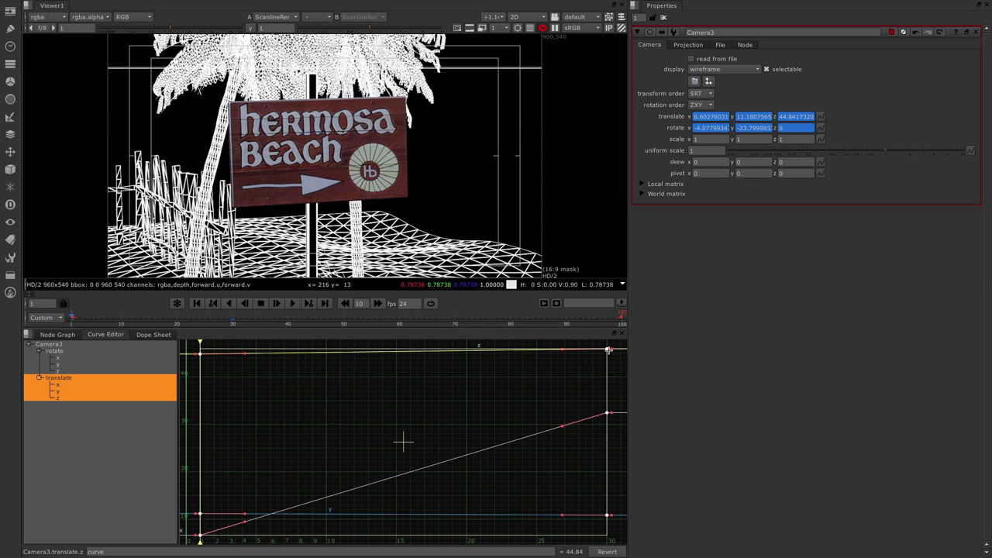
{"action": "right_click", "coordinate": [623, 351]}
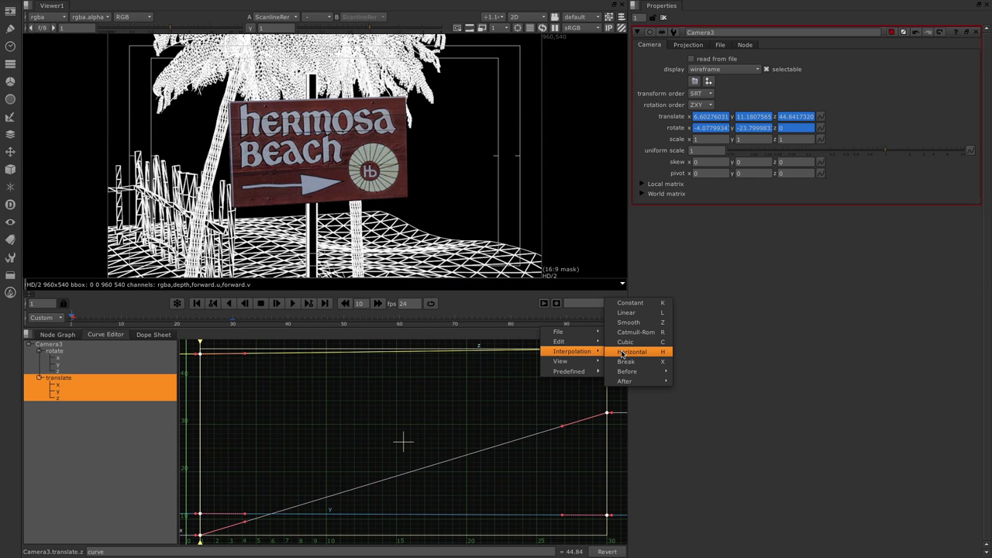
{"action": "left_click", "coordinate": [663, 354]}
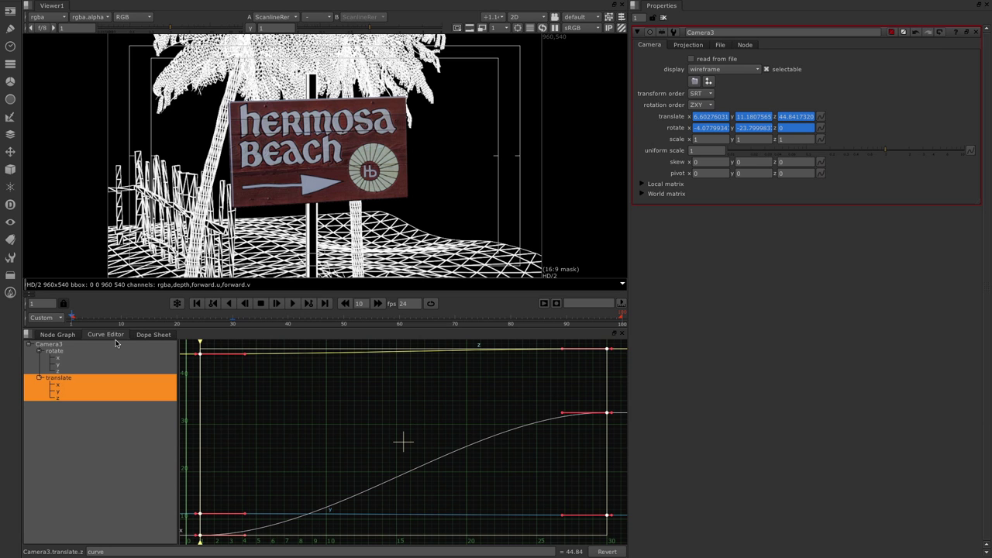
Return to the node graph, switch the viewer to 3D, and look through Camera3 with the view locked to it
{"action": "left_click", "coordinate": [58, 334]}
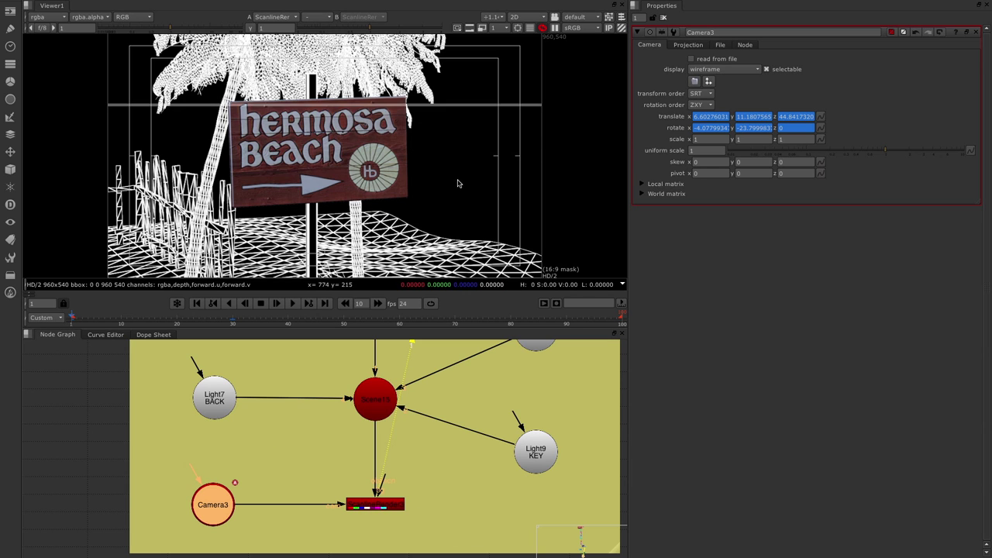
{"action": "key", "text": "Tab"}
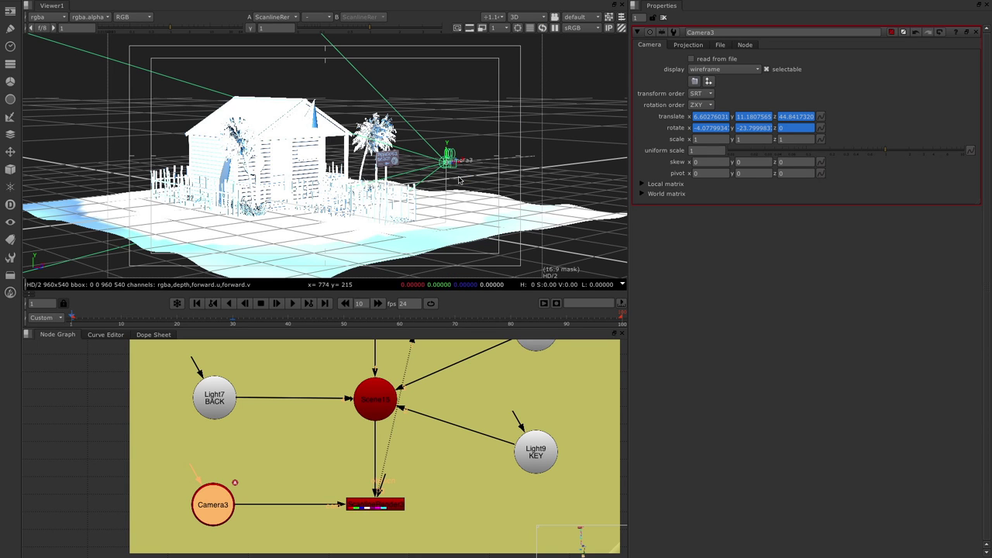
{"action": "left_click", "coordinate": [581, 17]}
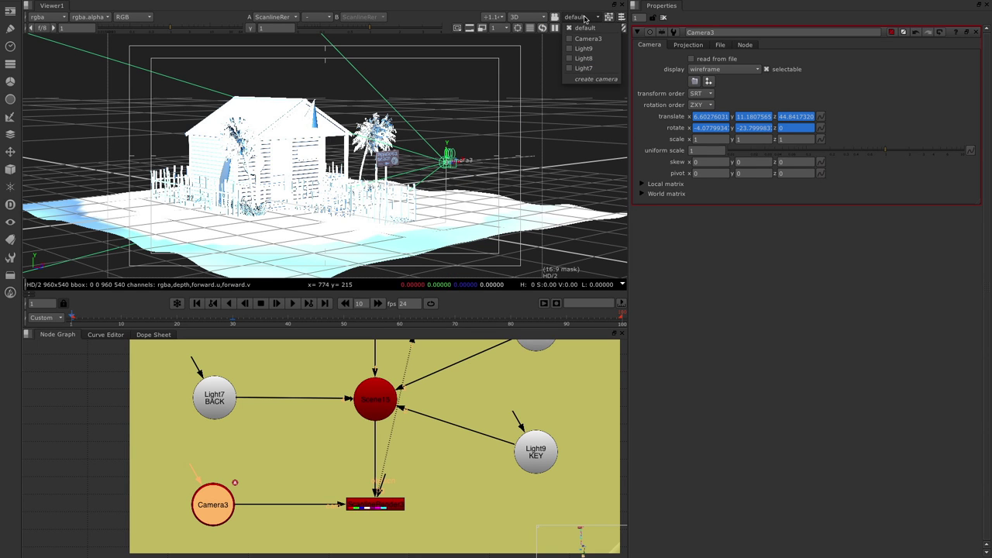
{"action": "left_click", "coordinate": [583, 39]}
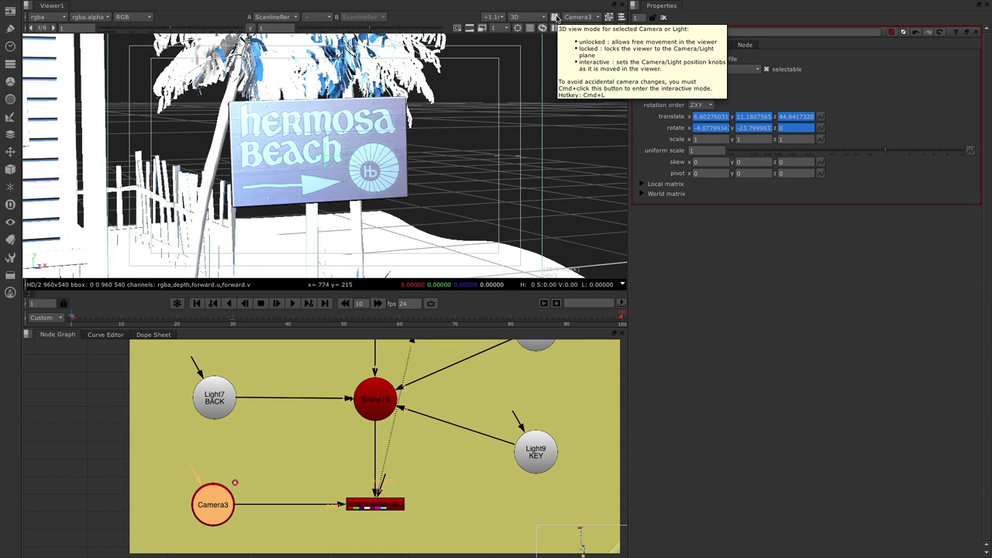
{"action": "left_click", "coordinate": [555, 17]}
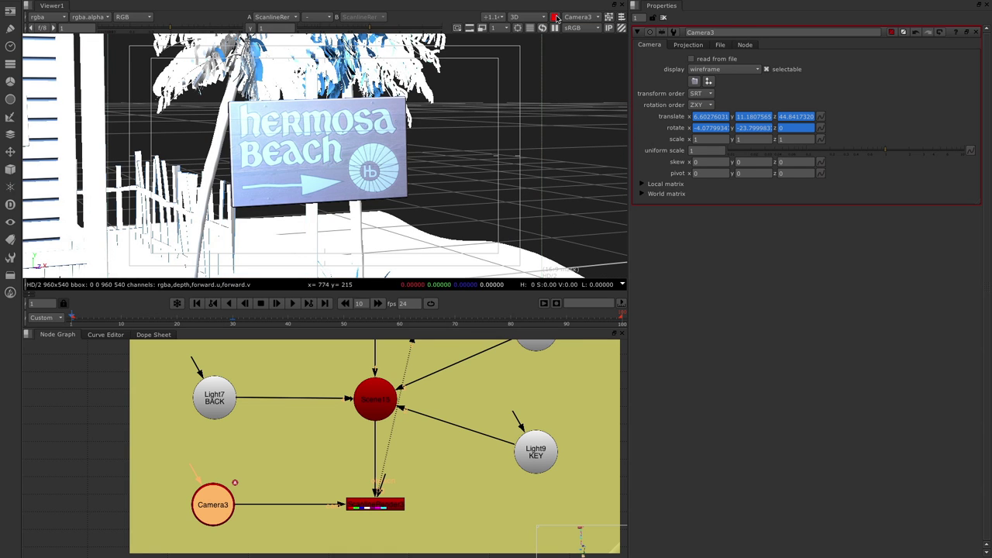
{"action": "left_click", "coordinate": [462, 146]}
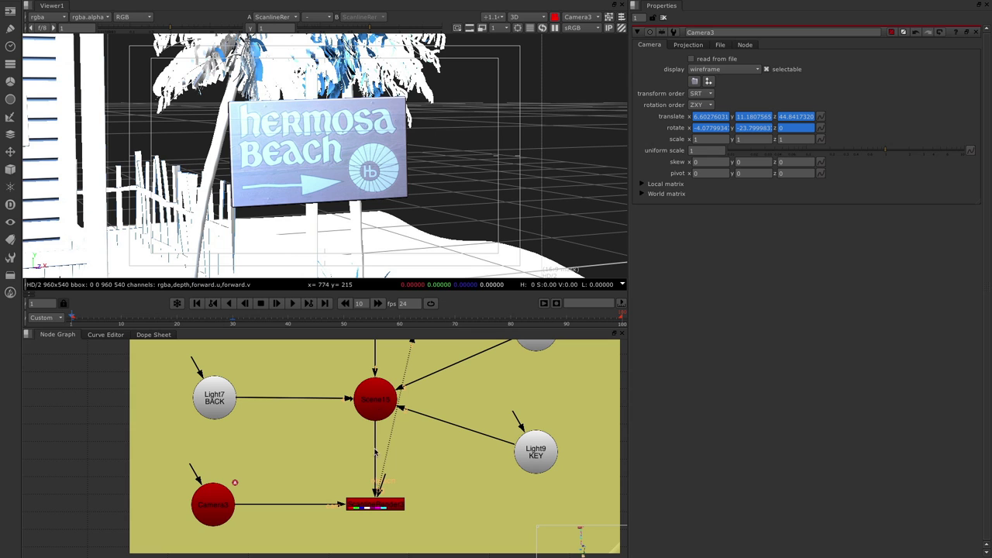
Set the display mode of the Scene15 node to wireframe
{"action": "left_click", "coordinate": [375, 401]}
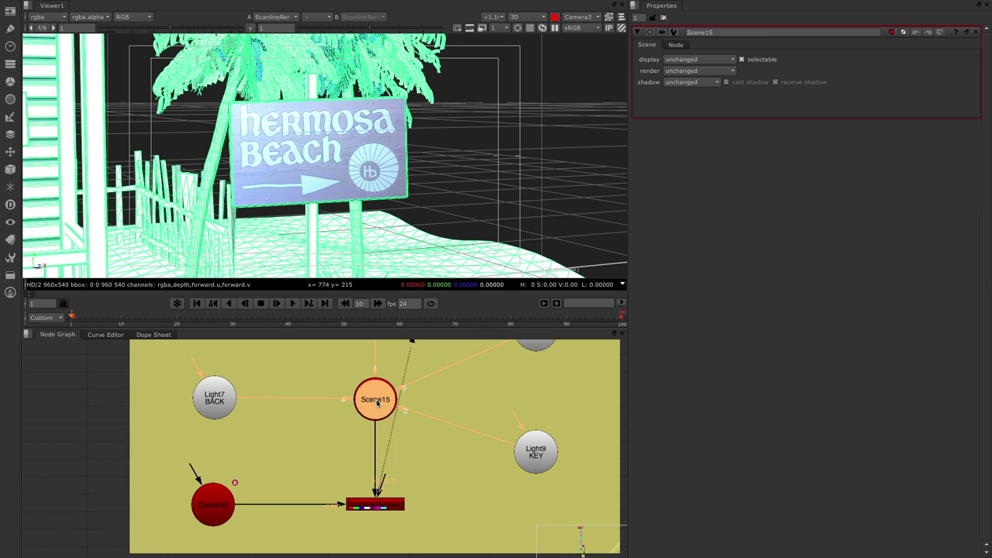
{"action": "left_click", "coordinate": [692, 64]}
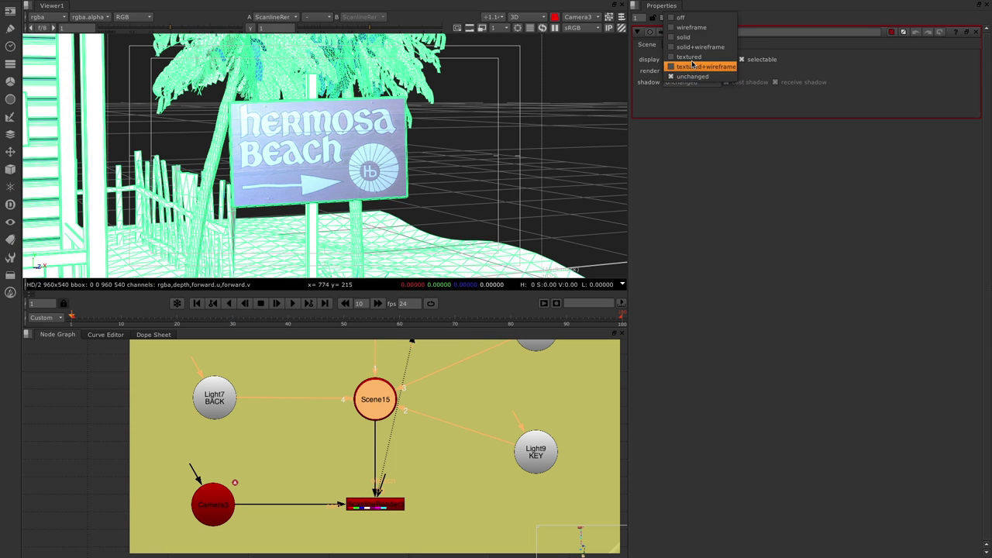
{"action": "left_click", "coordinate": [699, 28]}
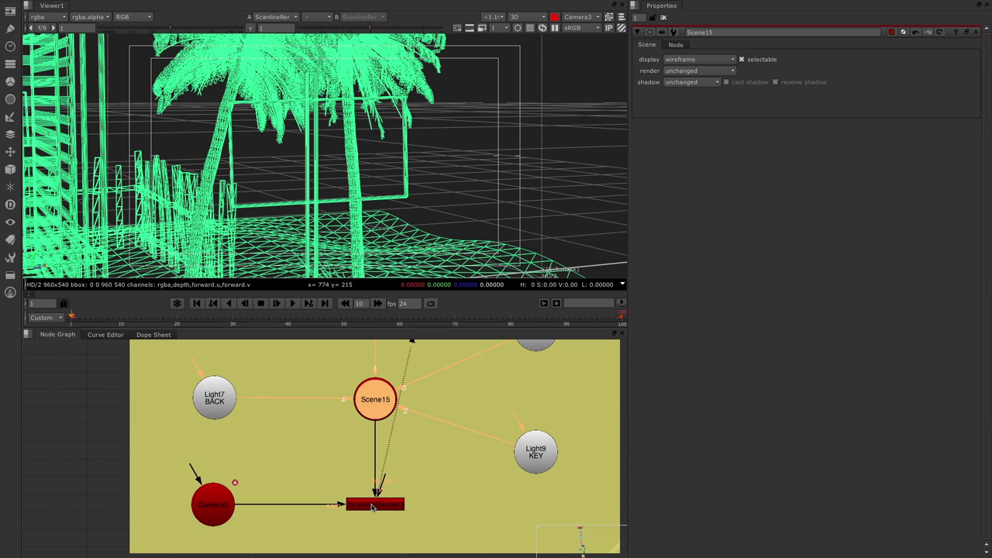
Capture the 3D viewer over frames 1-30 to a FrameCycler flipbook without a custom write path, and quit the flipbook after playback
{"action": "double_click", "coordinate": [373, 507]}
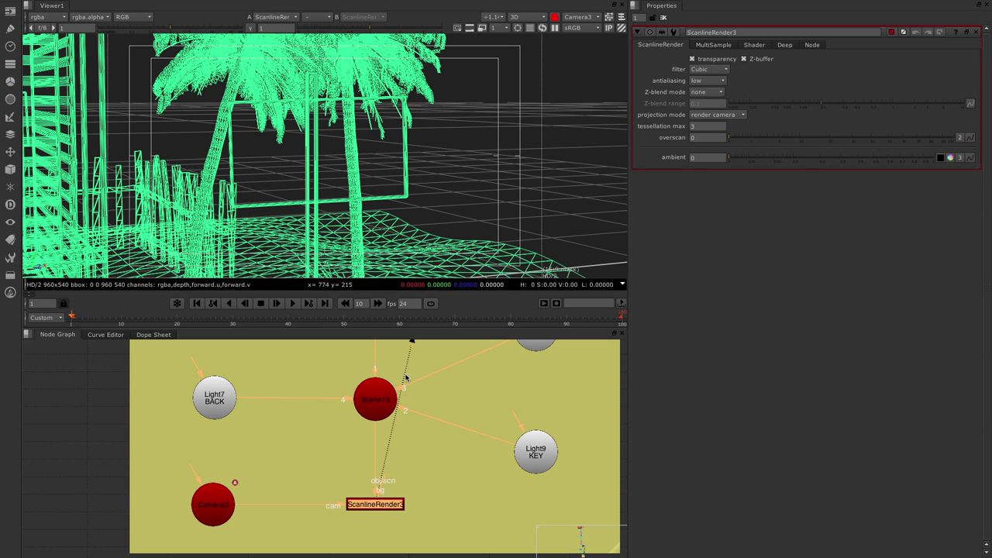
{"action": "left_click", "coordinate": [557, 304]}
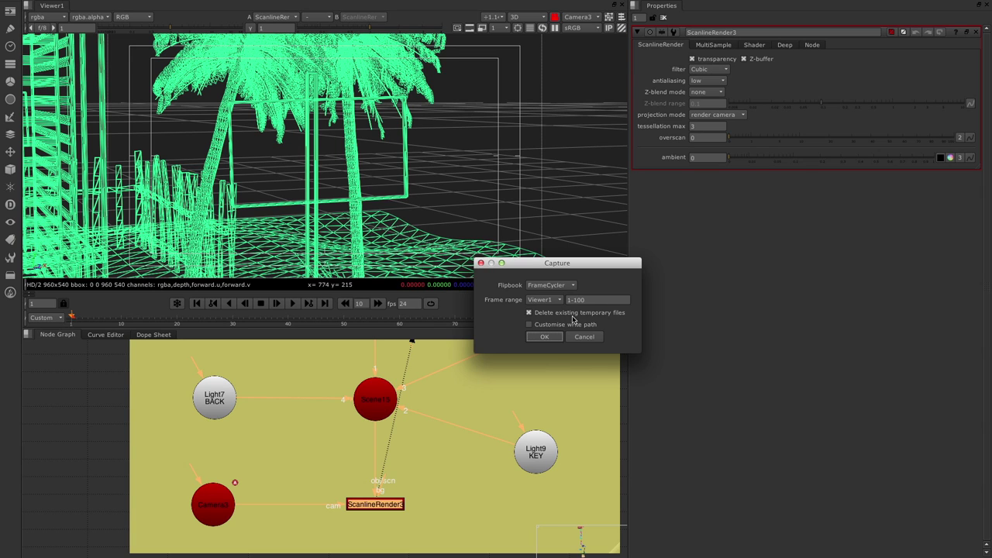
{"action": "left_click", "coordinate": [575, 300]}
{"action": "left_click", "coordinate": [554, 327]}
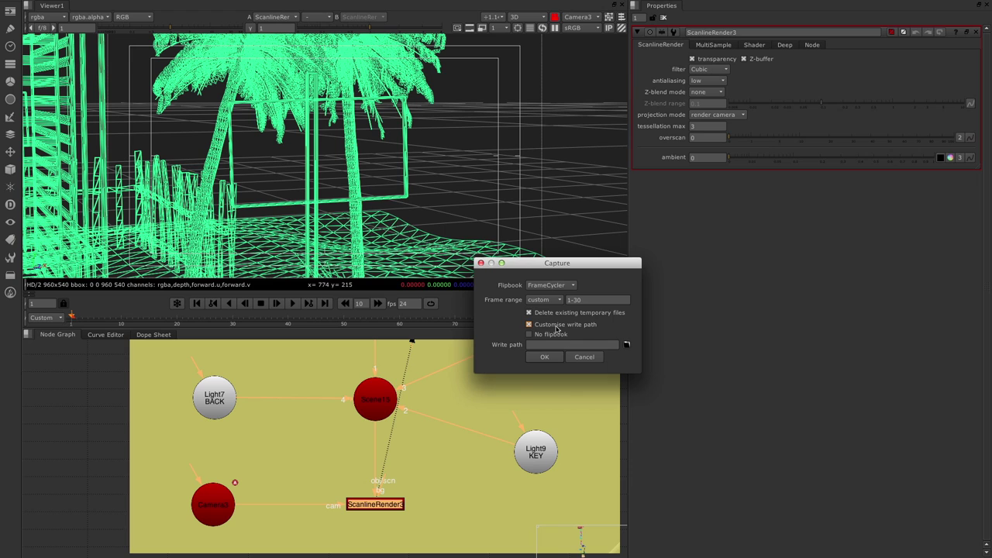
{"action": "left_click", "coordinate": [556, 327]}
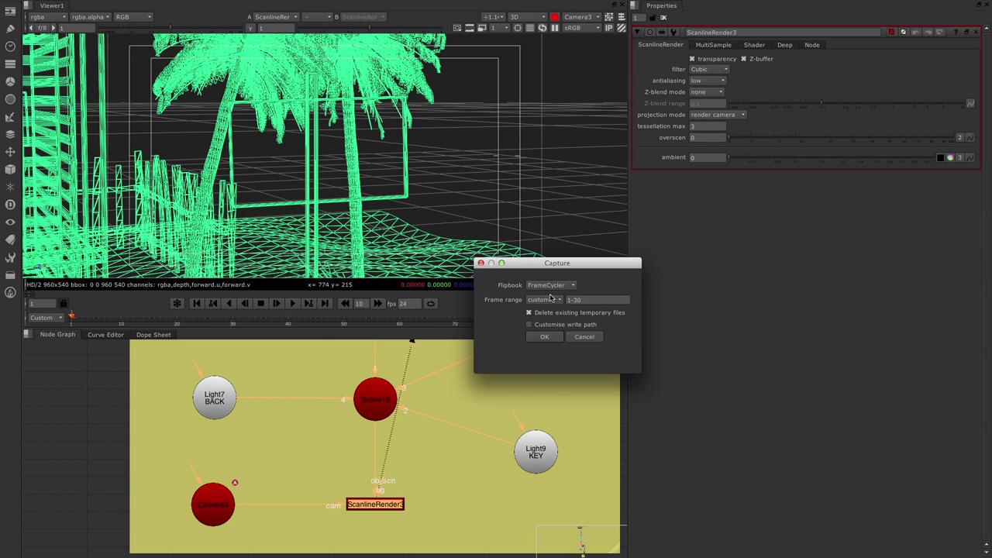
{"action": "left_click", "coordinate": [545, 338]}
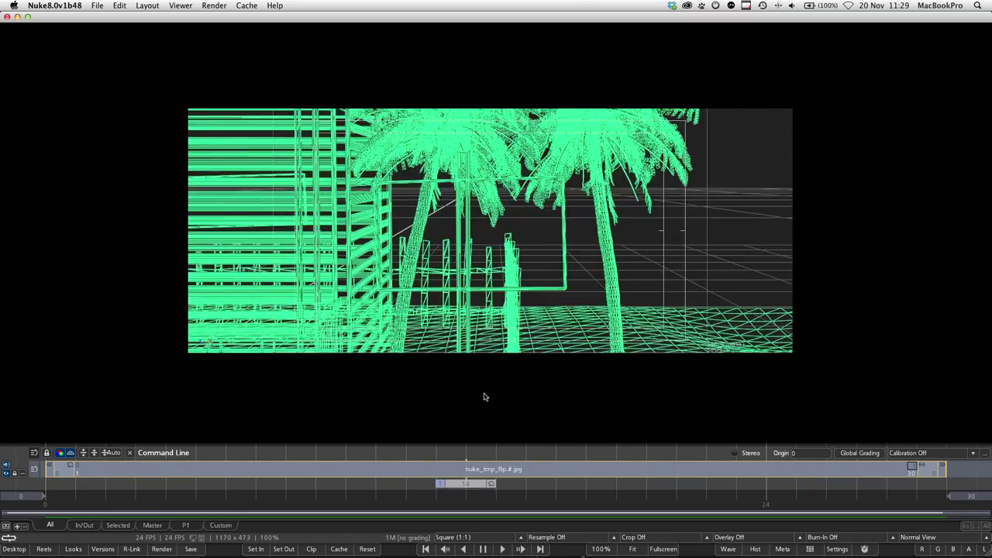
{"action": "key", "text": "super+q"}
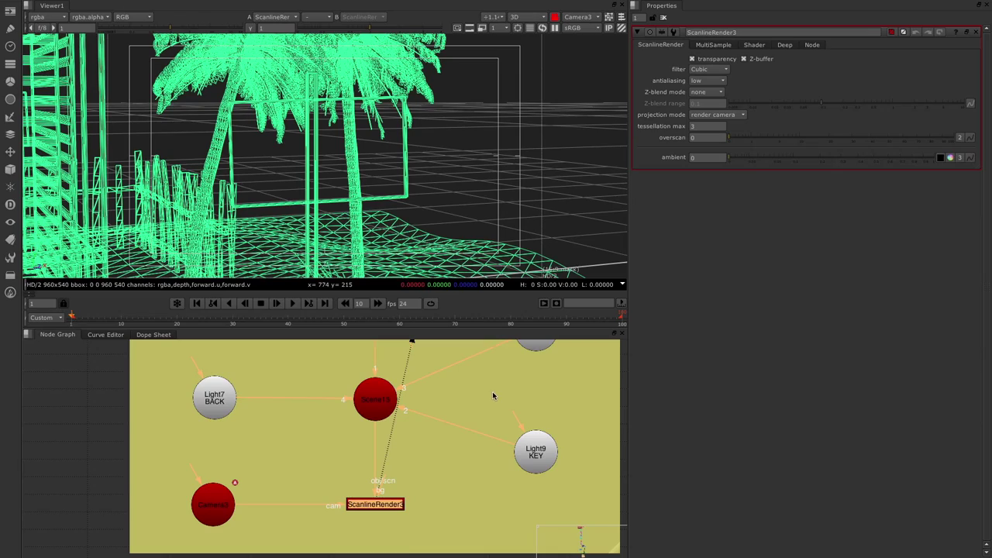
Look over the material and light nodes, and frame the whole node graph for an overview of the script
{"action": "scroll", "coordinate": [472, 390], "scroll_direction": "up", "scroll_amount": 5}
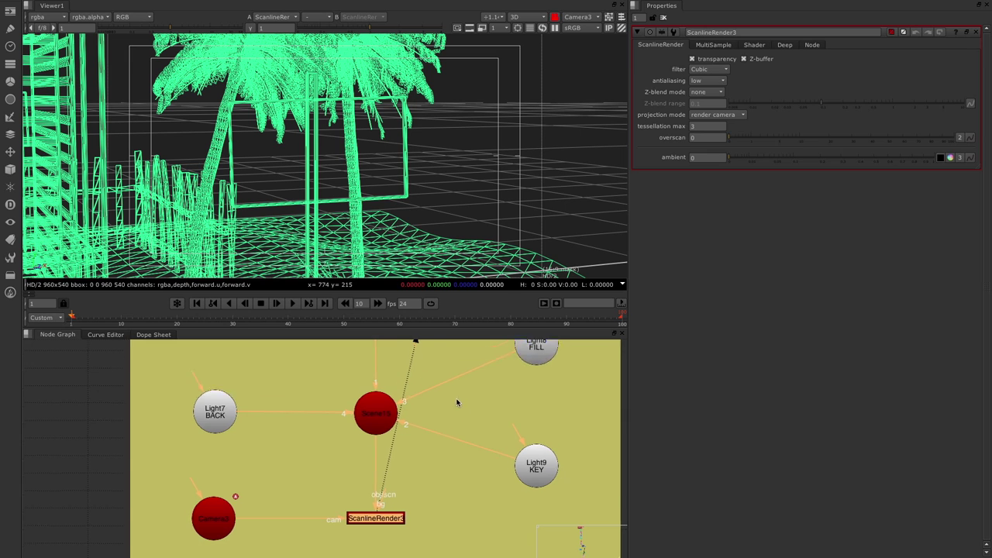
{"action": "scroll", "coordinate": [439, 443], "scroll_direction": "down", "scroll_amount": 2}
{"action": "scroll", "coordinate": [438, 446], "scroll_direction": "down", "scroll_amount": 5}
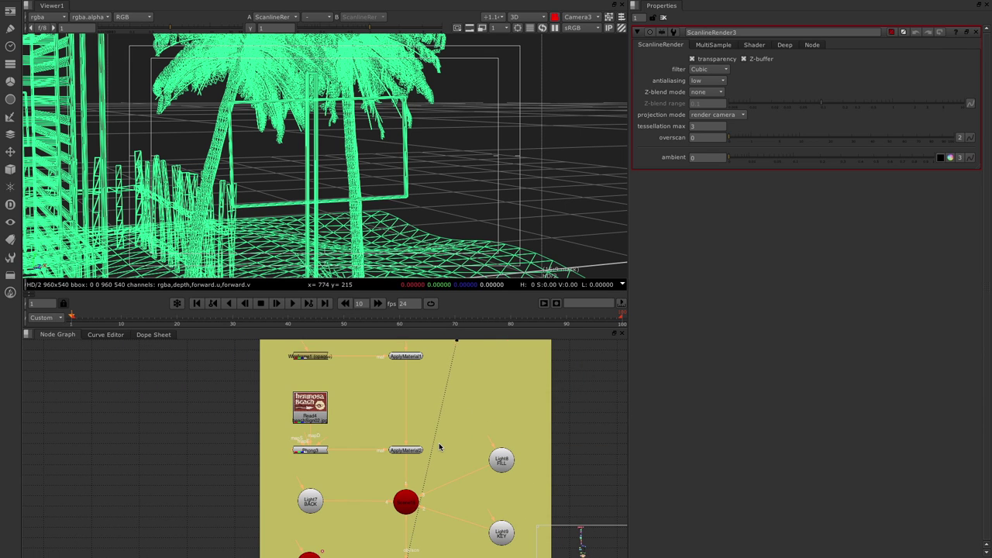
{"action": "scroll", "coordinate": [439, 447], "scroll_direction": "up", "scroll_amount": 5}
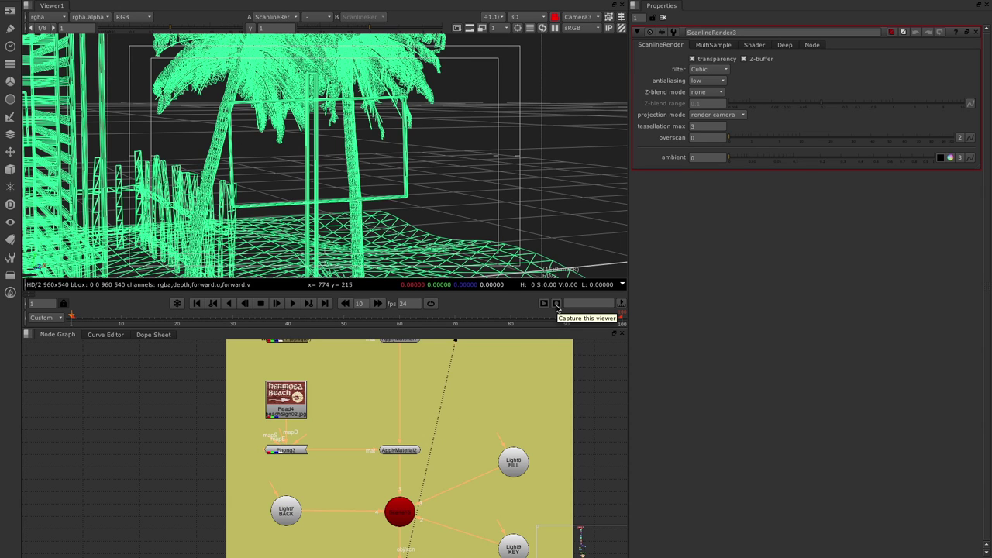
{"action": "left_click", "coordinate": [175, 423]}
{"action": "scroll", "coordinate": [176, 422], "scroll_direction": "down", "scroll_amount": 2}
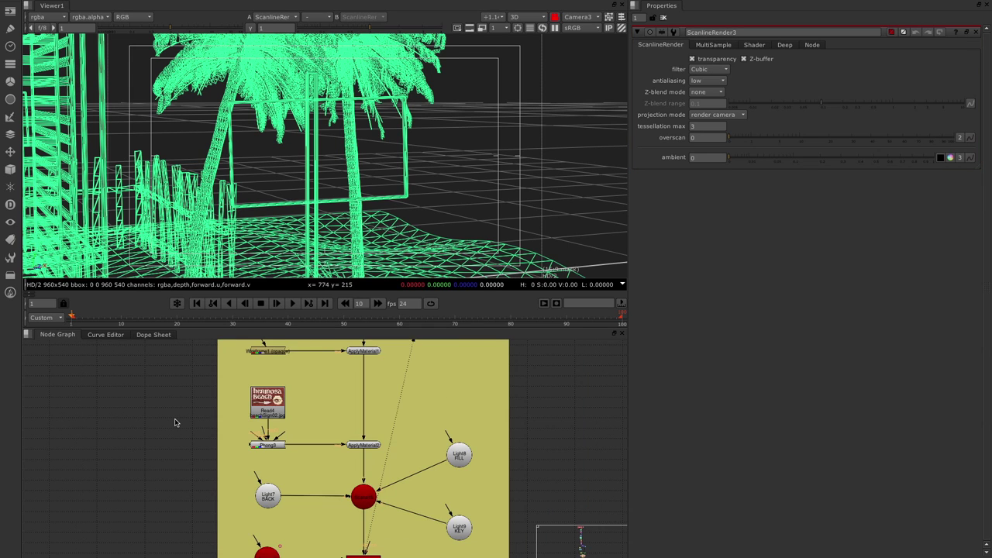
{"action": "key", "text": "f"}
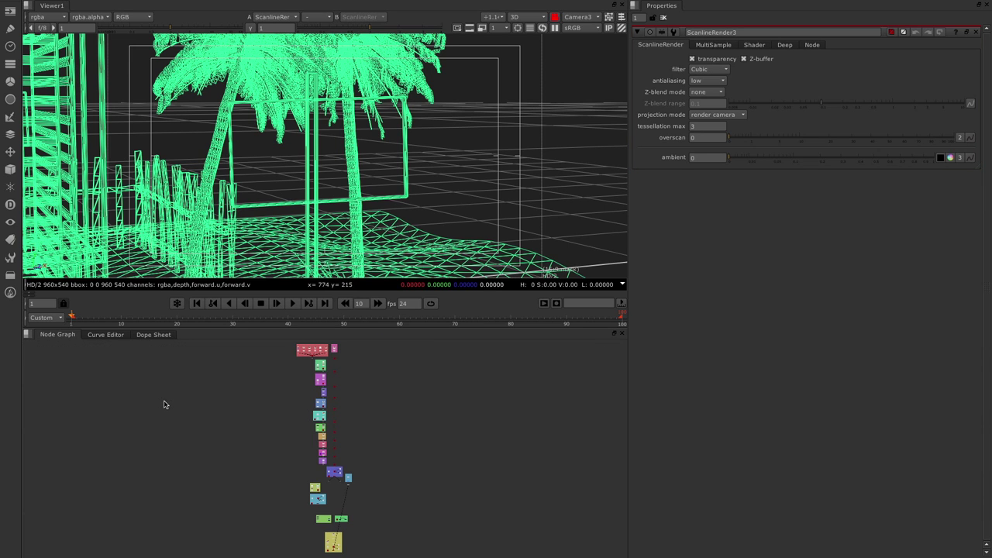